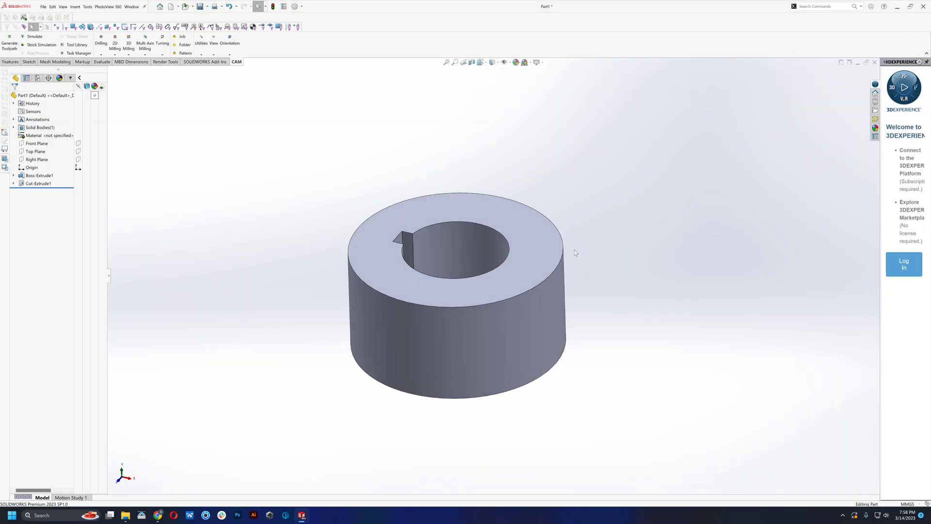
# Open the bushing's machining Job for editing from the CAM operation tree
pyautogui.moveTo(487, 204); pyautogui.dragTo(440, 260, button='middle')
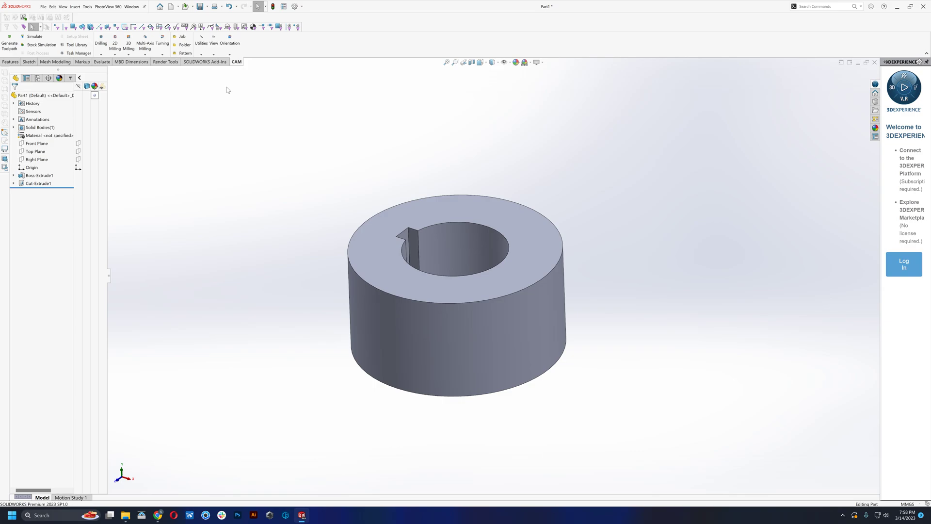
pyautogui.moveTo(245, 138); pyautogui.dragTo(214, 121, button='middle')
pyautogui.moveTo(455, 264)
pyautogui.mouseDown(button='middle')
pyautogui.moveTo(452, 272)
pyautogui.moveTo(467, 273)
pyautogui.mouseUp(button='middle')
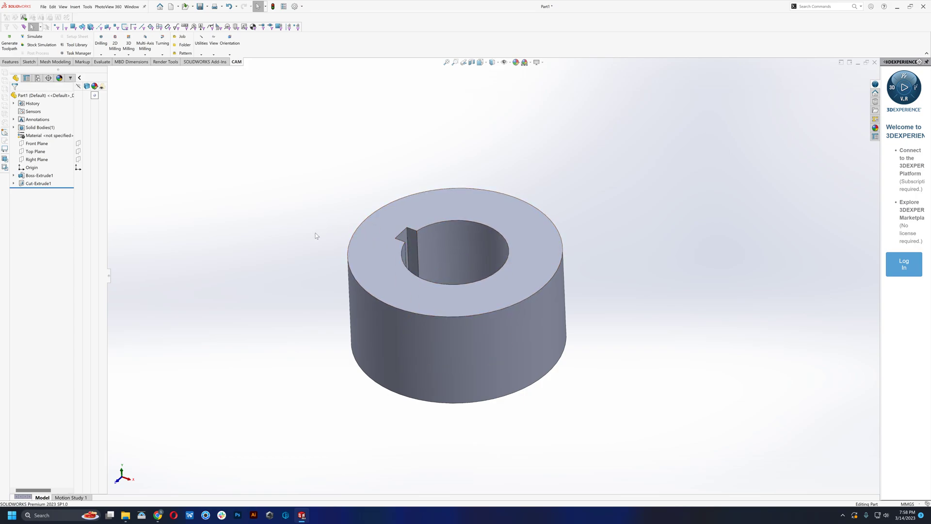
pyautogui.scroll(-1, 535, 288)
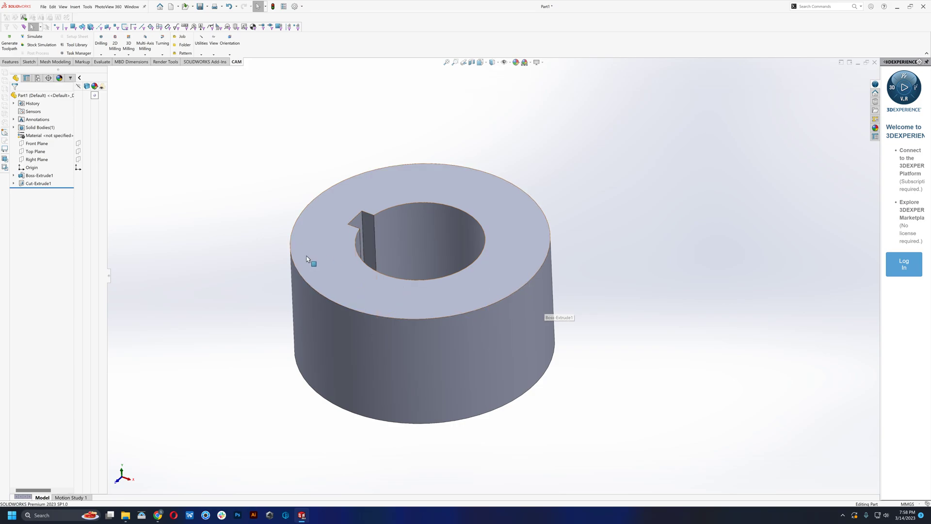
pyautogui.scroll(1, 397, 300)
pyautogui.scroll(-1, 548, 327)
pyautogui.moveTo(391, 226); pyautogui.dragTo(395, 266, button='middle')
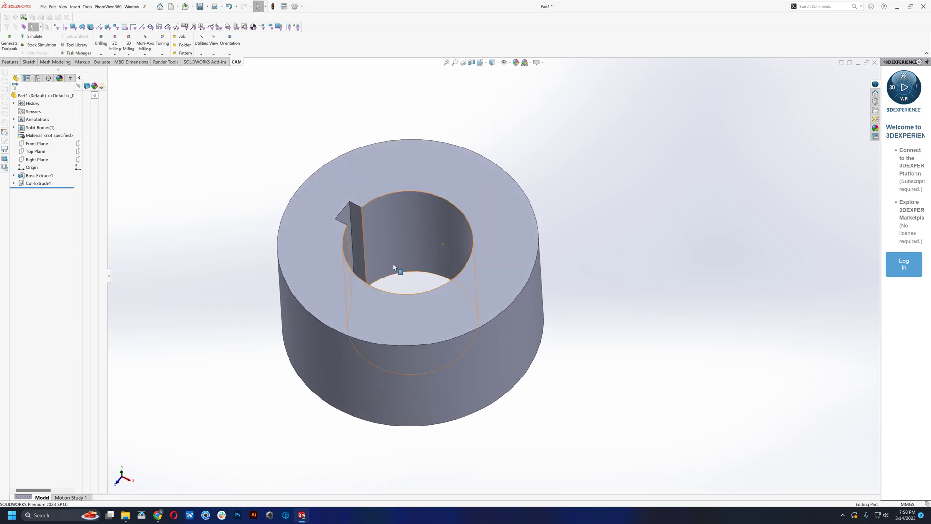
pyautogui.click(70, 77)
pyautogui.rightClick(20, 92)
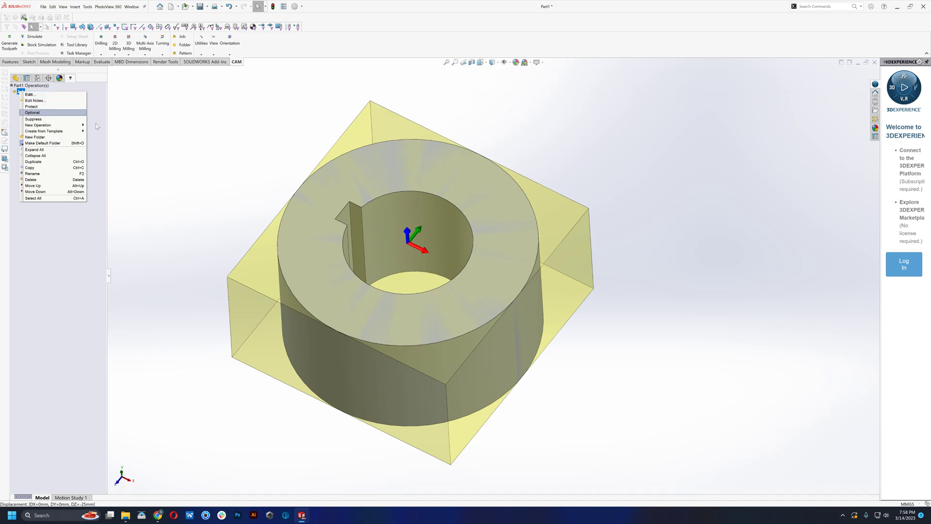
pyautogui.click(30, 94)
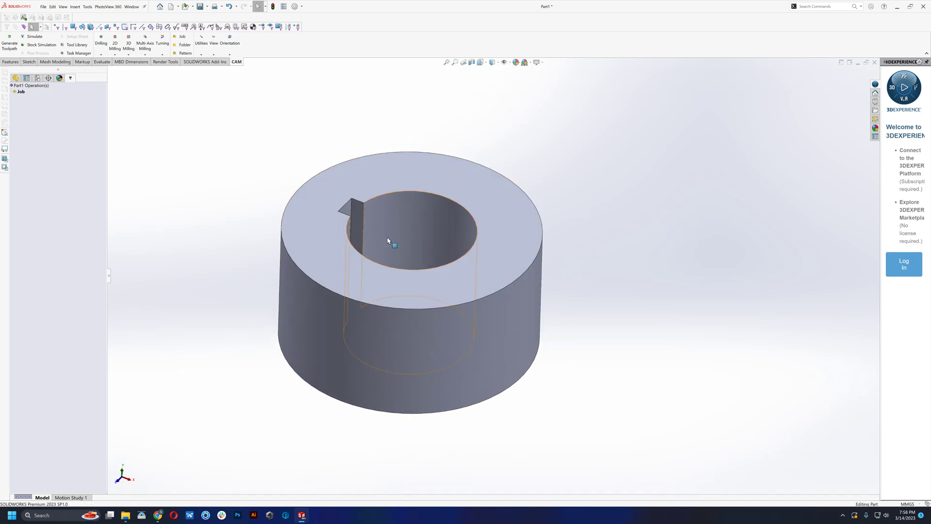
pyautogui.moveTo(401, 268); pyautogui.dragTo(390, 248, button='middle')
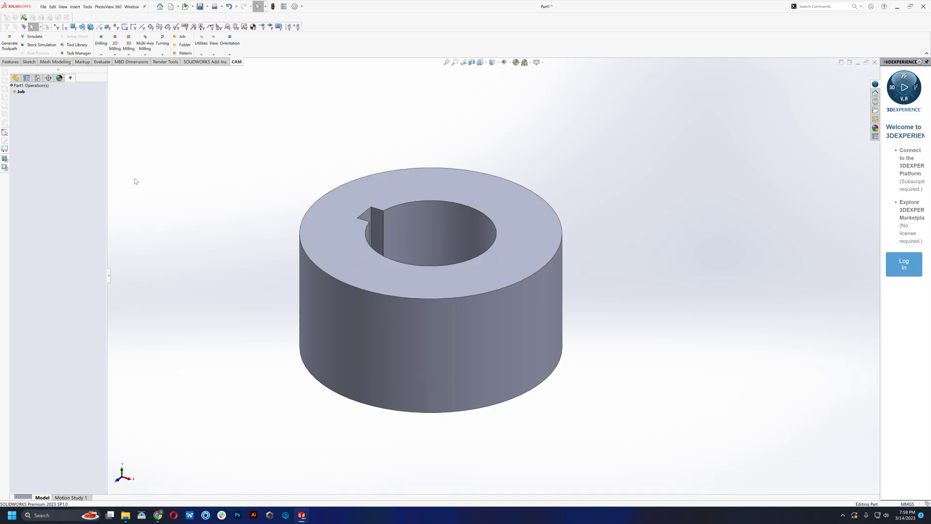
pyautogui.moveTo(383, 189)
pyautogui.mouseDown(button='middle')
pyautogui.moveTo(395, 193)
pyautogui.moveTo(379, 201)
pyautogui.moveTo(429, 226)
pyautogui.moveTo(473, 202)
pyautogui.moveTo(376, 244)
pyautogui.mouseUp(button='middle')
pyautogui.click(374, 251)
pyautogui.moveTo(463, 253); pyautogui.dragTo(391, 293, button='middle')
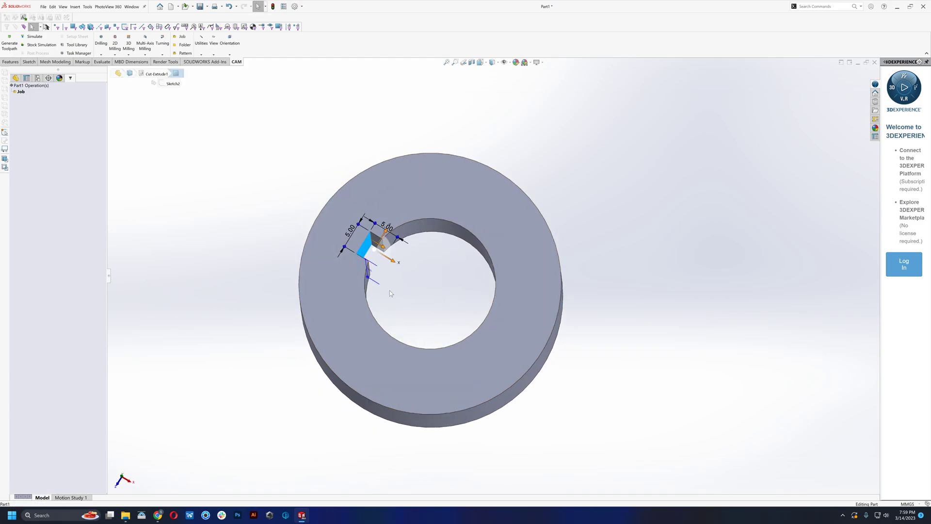
pyautogui.moveTo(469, 329); pyautogui.dragTo(529, 228, button='middle')
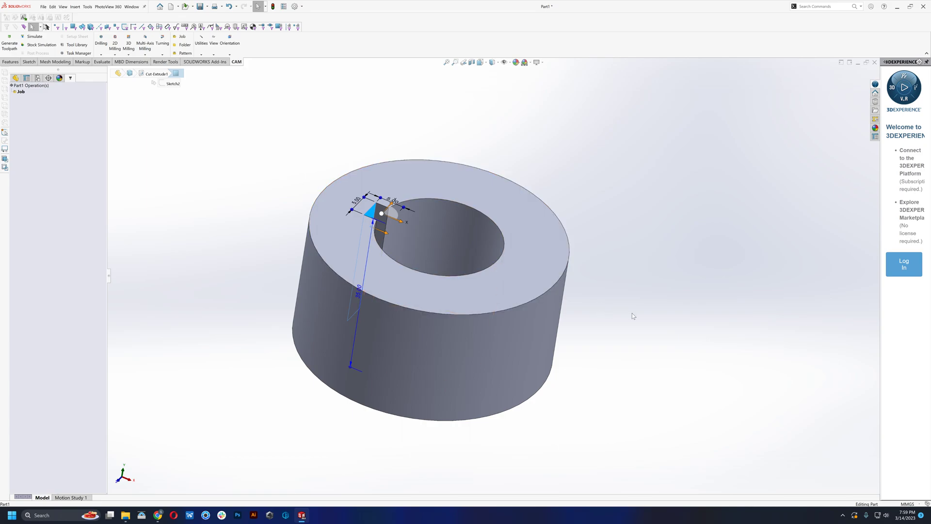
pyautogui.moveTo(620, 307); pyautogui.dragTo(412, 262, button='middle')
pyautogui.scroll(3, 384, 228)
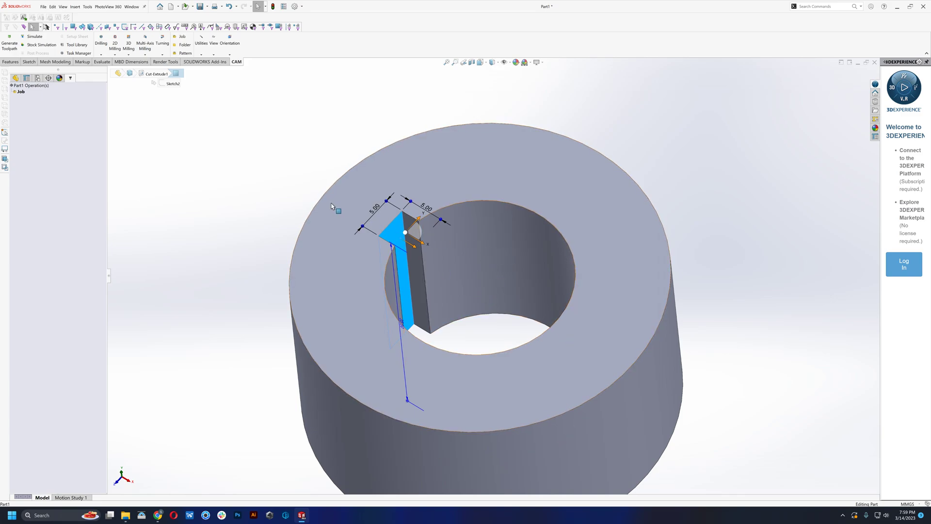
pyautogui.scroll(-3, 480, 289)
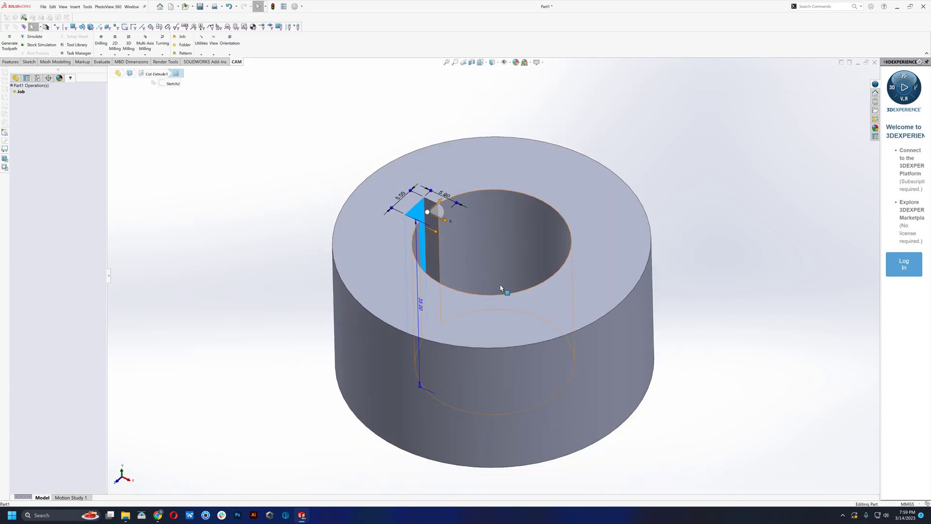
pyautogui.scroll(2, 533, 282)
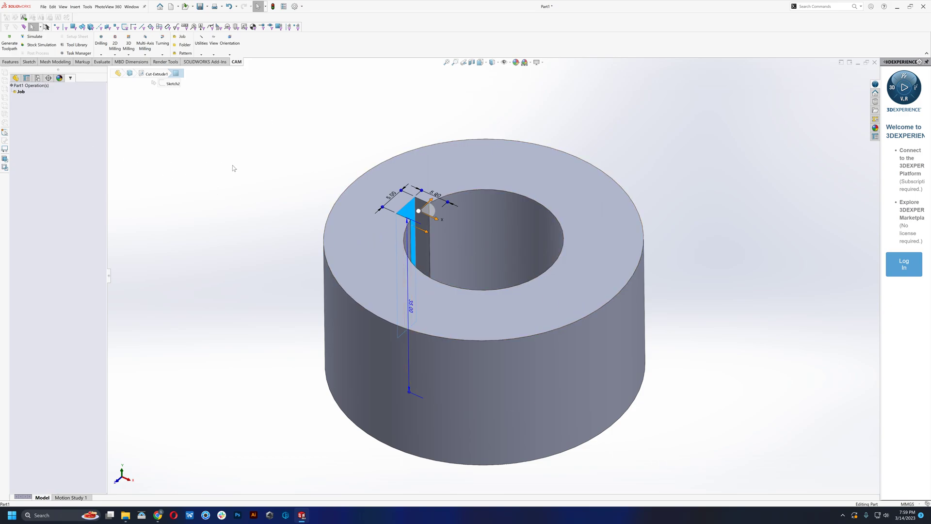
pyautogui.click(345, 177)
pyautogui.scroll(-2, 486, 276)
pyautogui.scroll(1, 553, 257)
pyautogui.moveTo(553, 257); pyautogui.dragTo(561, 250, button='middle')
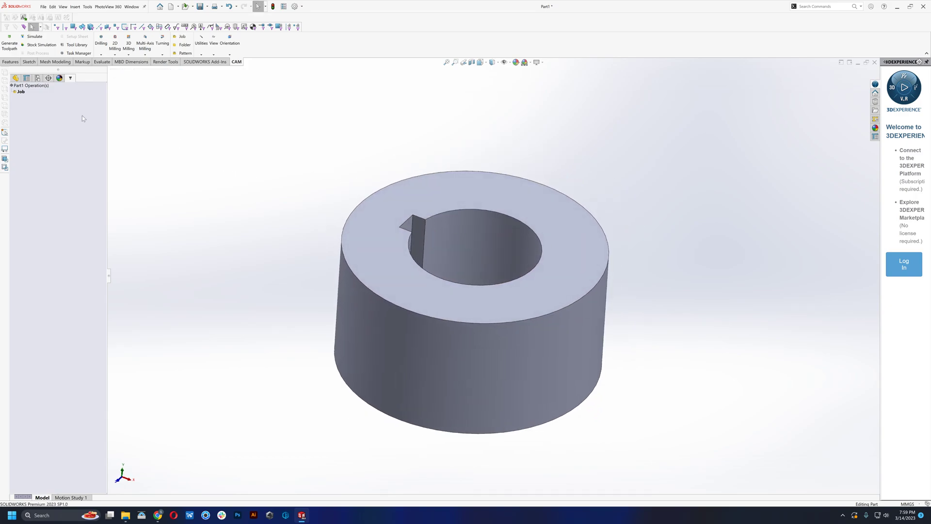
# Apply a section view cutting the bushing through the Front Plane
pyautogui.click(16, 78)
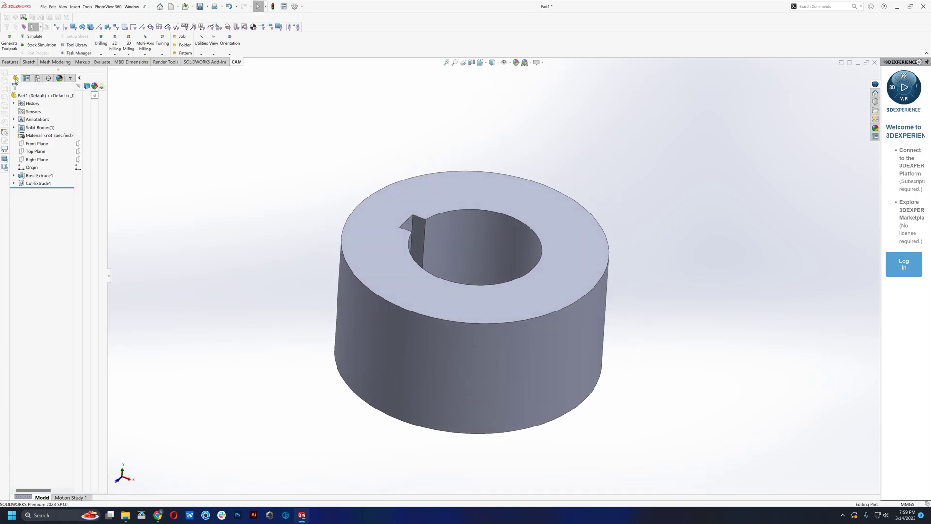
pyautogui.click(44, 144)
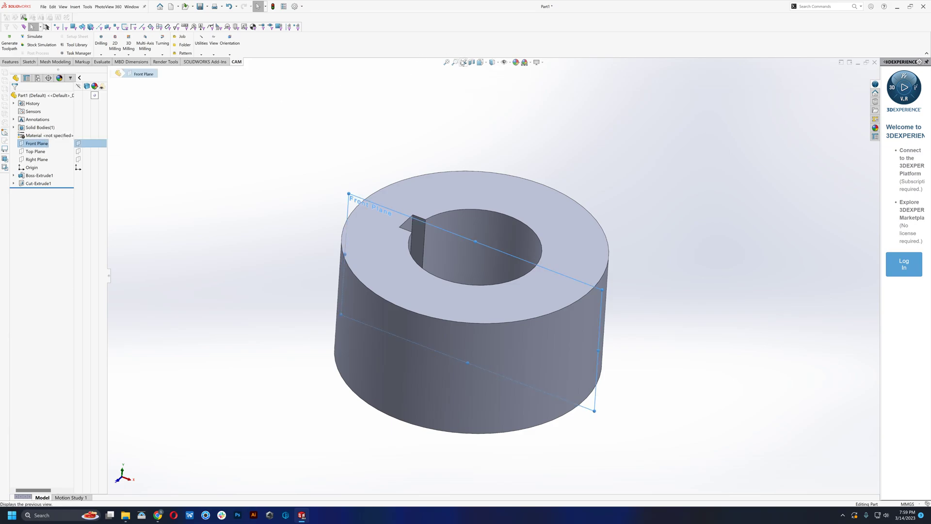
pyautogui.click(463, 62)
pyautogui.click(16, 97)
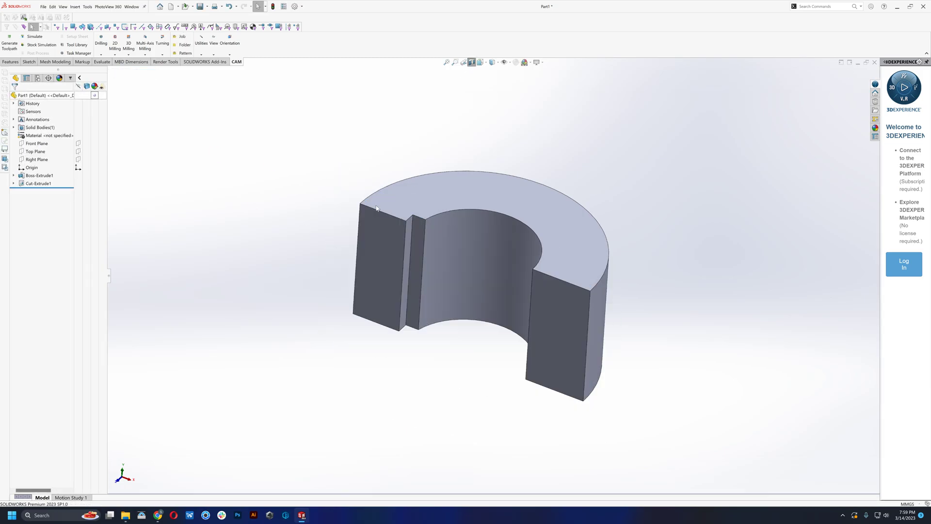
# Start a new sketch on the Front Plane
pyautogui.moveTo(383, 214); pyautogui.dragTo(394, 176, button='middle')
pyautogui.click(31, 144)
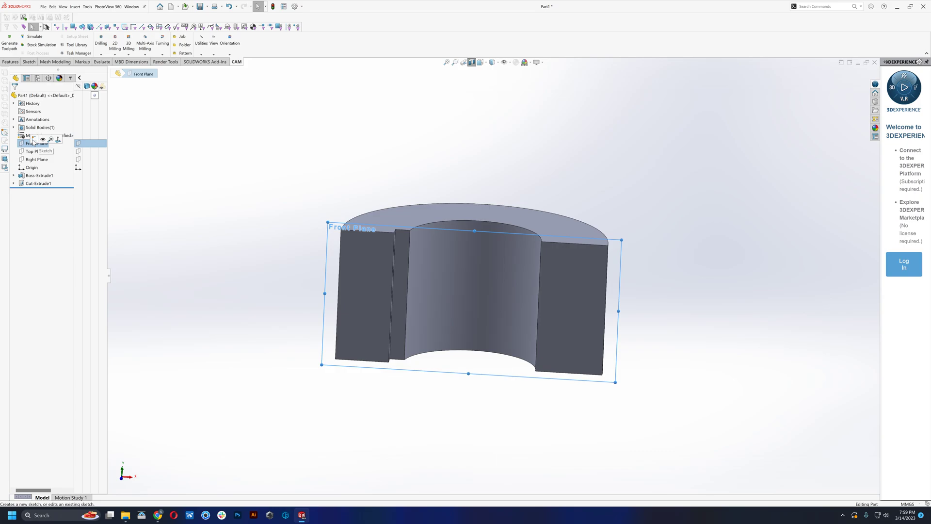
pyautogui.click(34, 140)
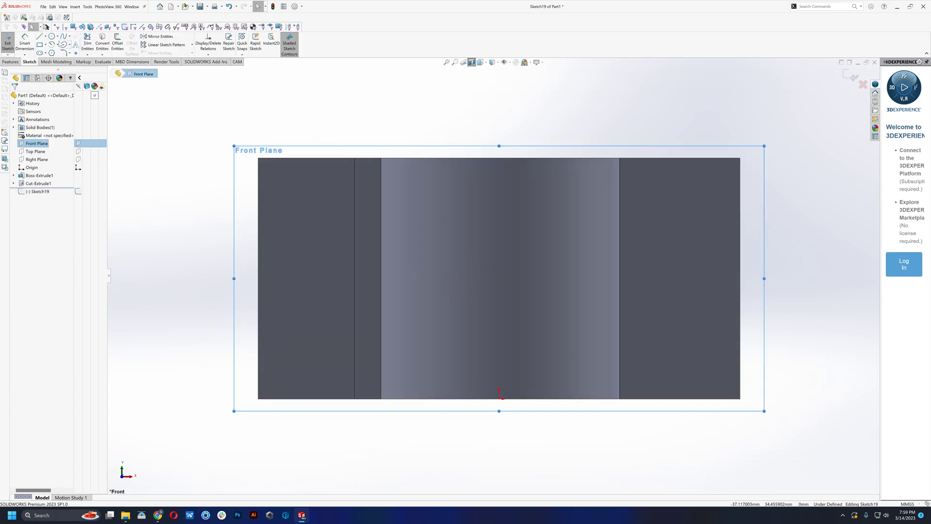
# Draw a horizontal centerline starting at the keyway wall
pyautogui.click(46, 38)
pyautogui.click(54, 52)
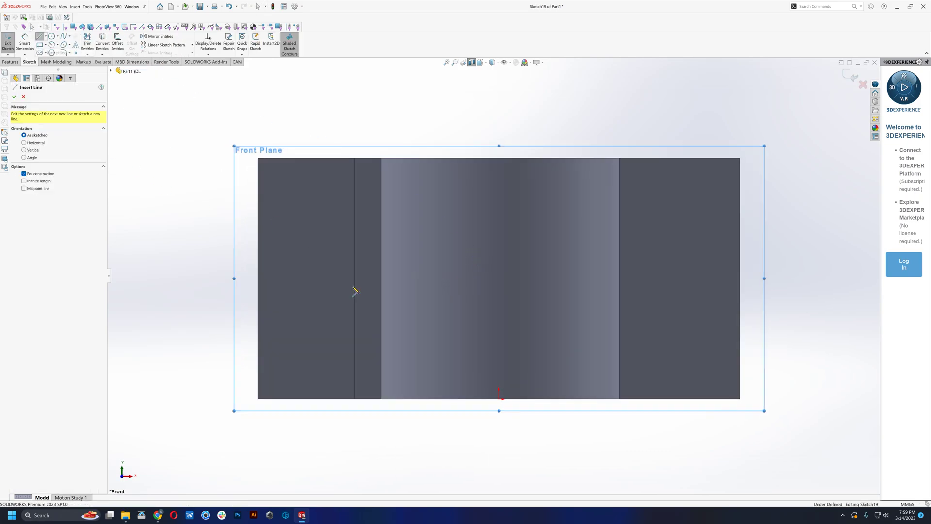
pyautogui.click(354, 260)
pyautogui.click(408, 260)
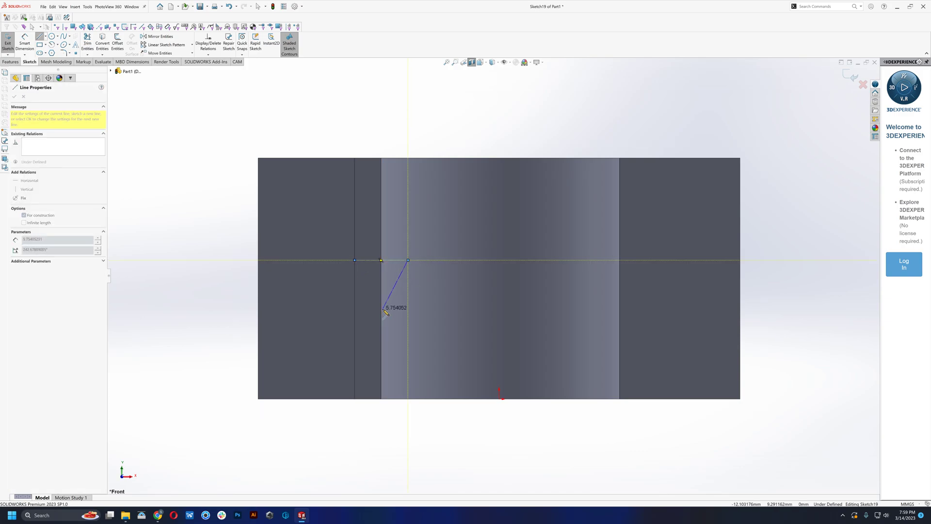
pyautogui.press('Escape')
# Dimension the centerline's length to 3.00
pyautogui.moveTo(383, 288); pyautogui.dragTo(389, 263, button='right')
pyautogui.click(389, 261)
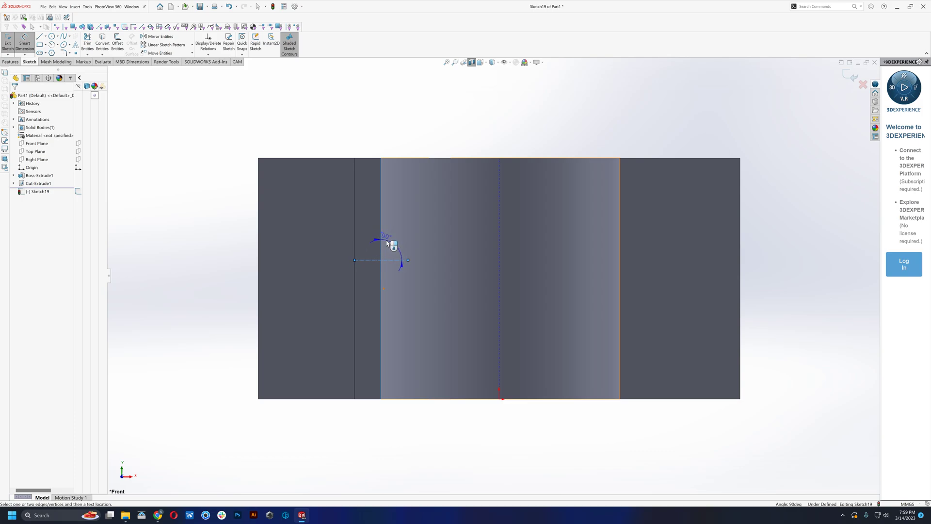
pyautogui.click(373, 233)
pyautogui.write('3')
pyautogui.press('Return')
pyautogui.scroll(-3, 383, 269)
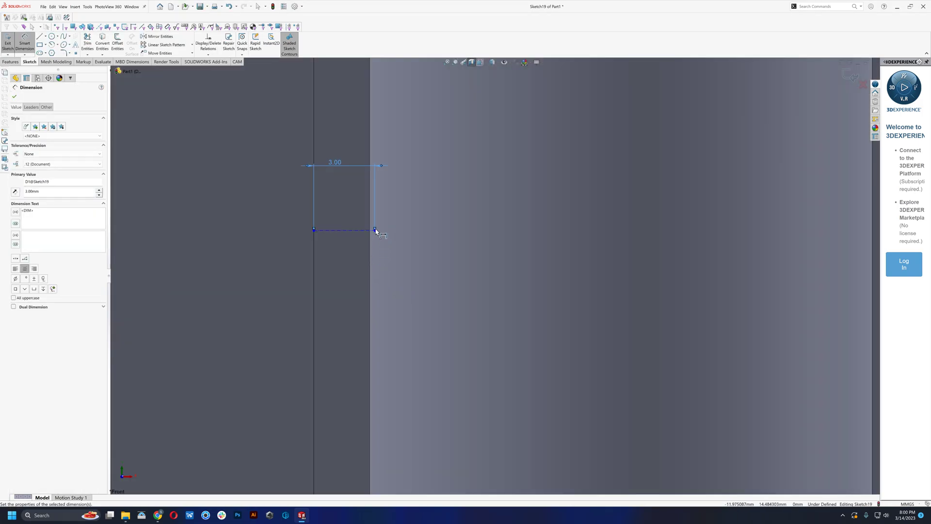
pyautogui.press('Escape')
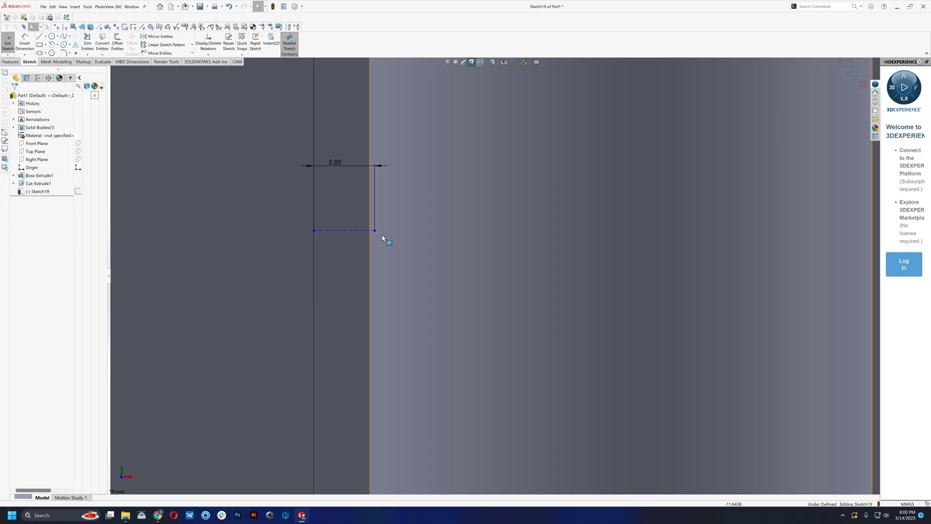
pyautogui.scroll(-1, 376, 232)
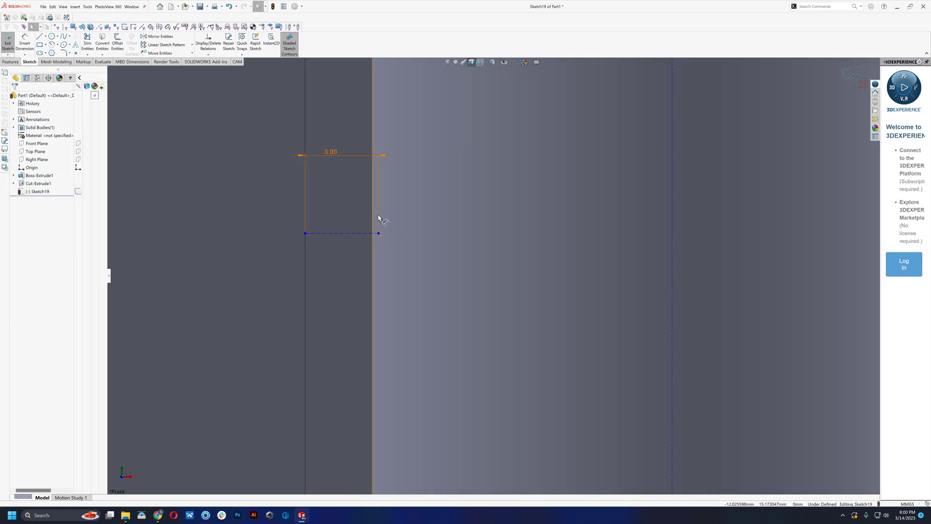
pyautogui.press('z')
pyautogui.scroll(3, 380, 240)
pyautogui.scroll(-1, 441, 171)
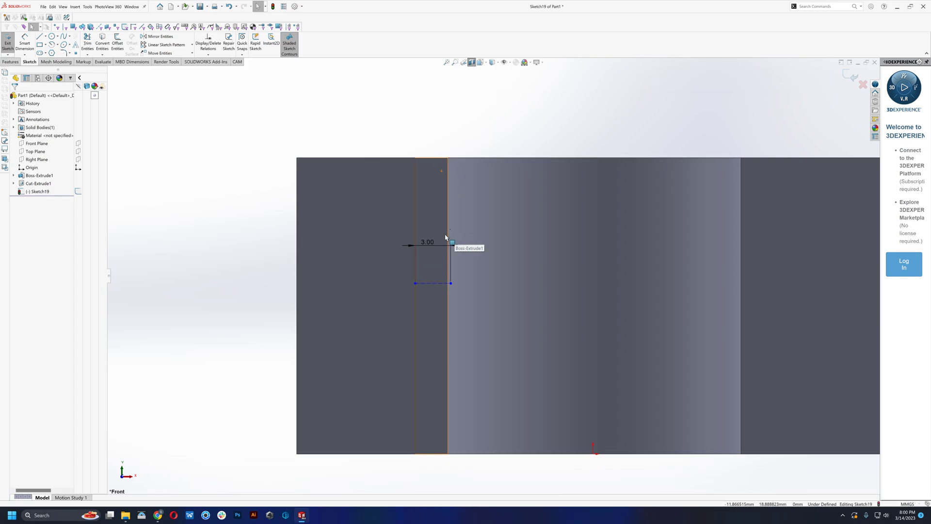
# Draw a vertical line running from above the top edge to below the bottom edge
pyautogui.click(39, 37)
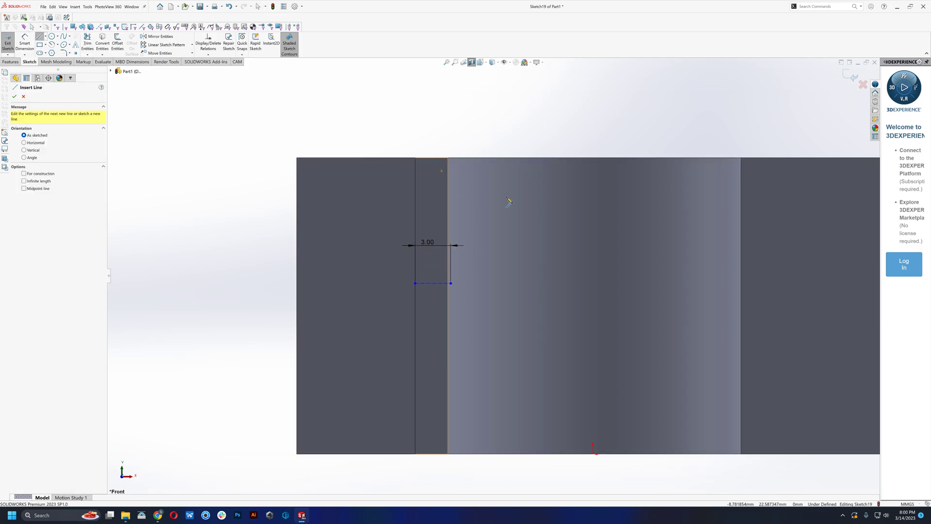
pyautogui.click(451, 145)
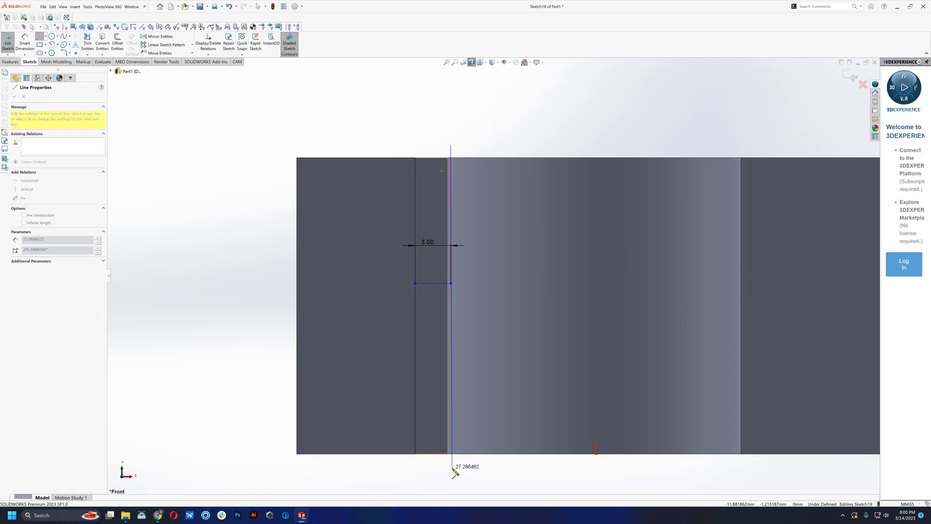
pyautogui.click(451, 469)
pyautogui.press('Escape')
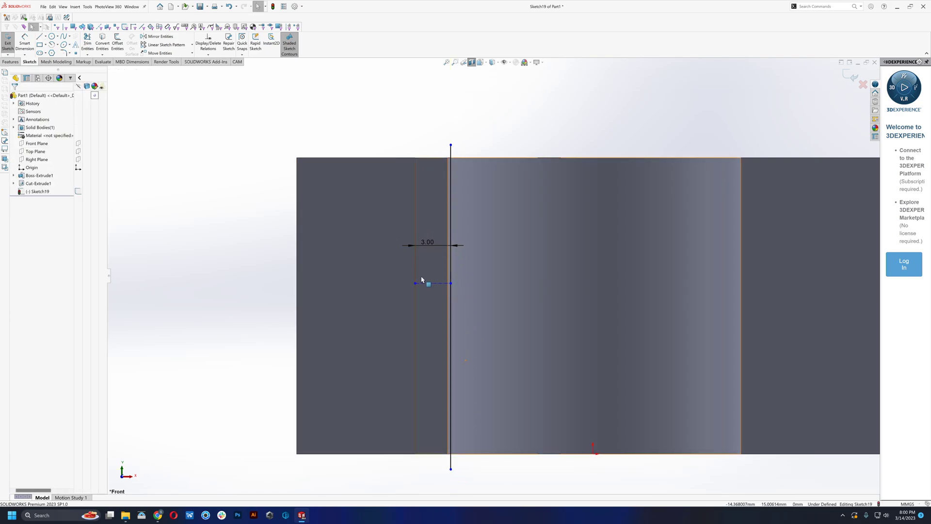
# Dimension the line's top endpoint 5.00 above the bushing's top edge
pyautogui.press('d')
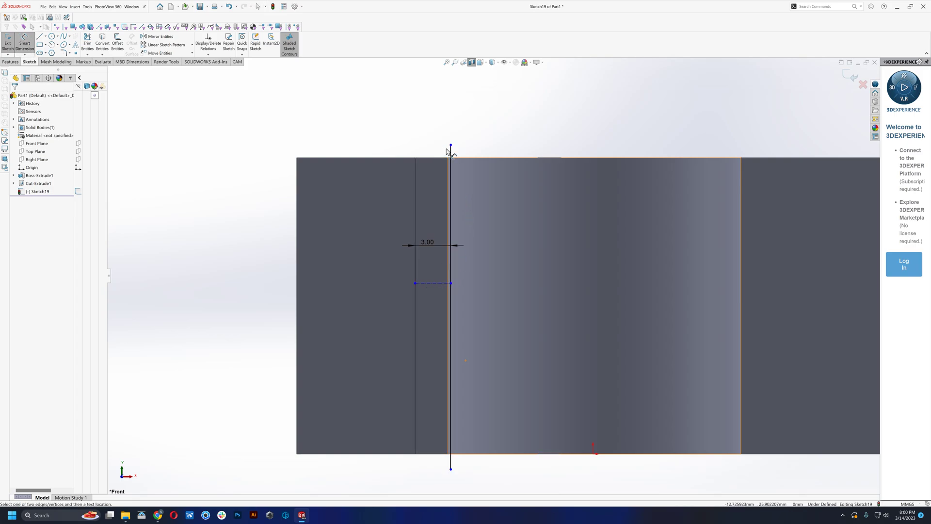
pyautogui.click(451, 145)
pyautogui.click(417, 158)
pyautogui.click(398, 122)
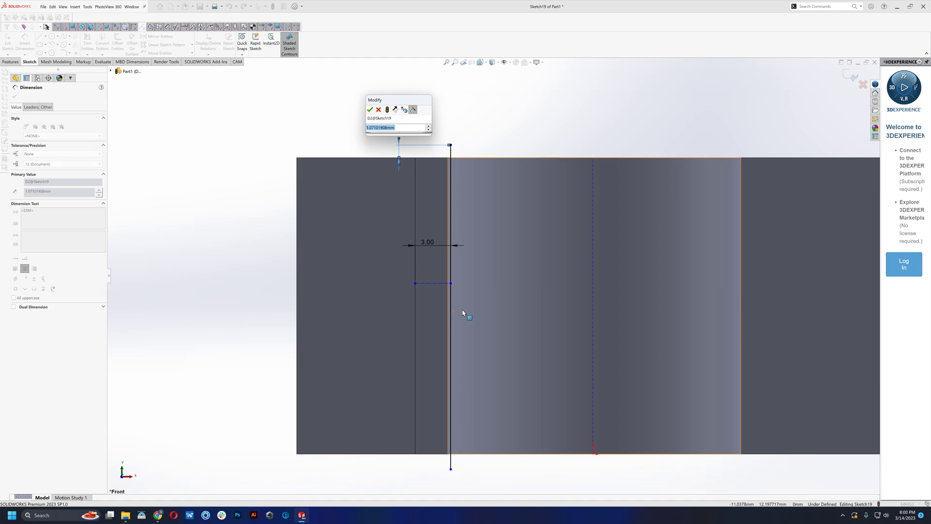
pyautogui.write('5')
pyautogui.press('Return')
pyautogui.scroll(3, 496, 274)
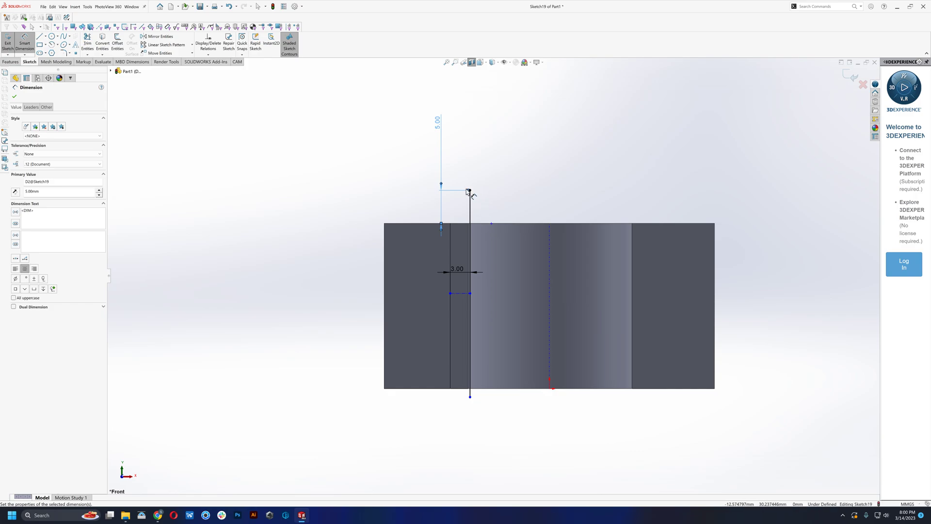
# Dimension the line's bottom endpoint 2.00 below the bushing's bottom edge
pyautogui.click(469, 399)
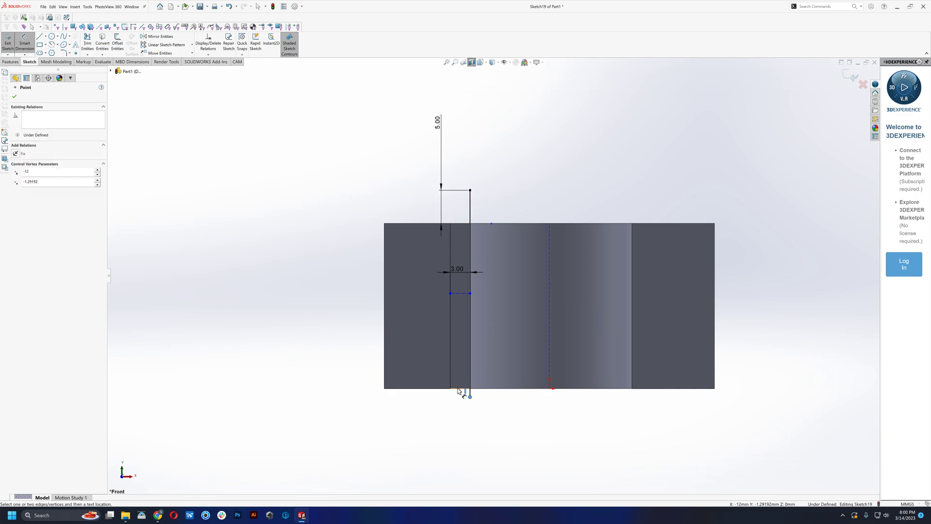
pyautogui.click(459, 389)
pyautogui.click(445, 410)
pyautogui.write('2')
pyautogui.press('Return')
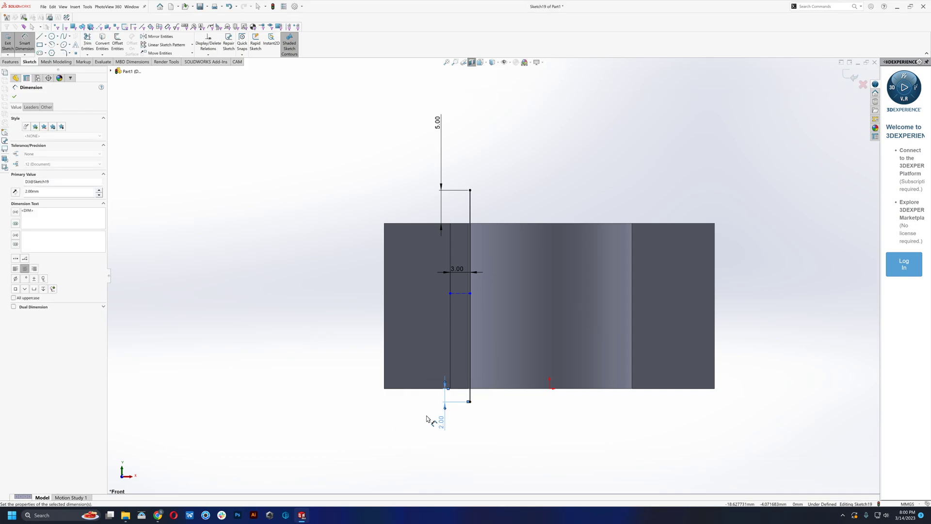
pyautogui.scroll(2, 569, 388)
pyautogui.scroll(-2, 569, 388)
pyautogui.press('Escape')
pyautogui.scroll(-2, 505, 306)
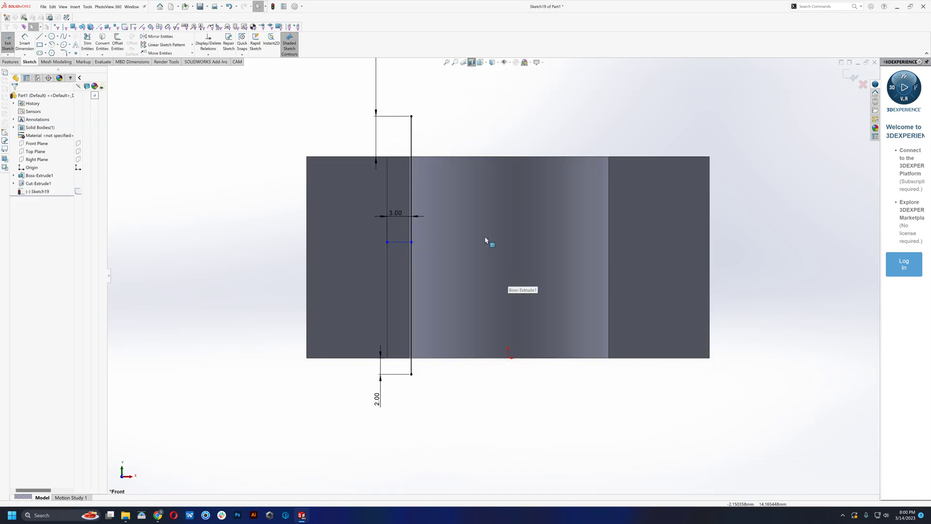
pyautogui.click(412, 192)
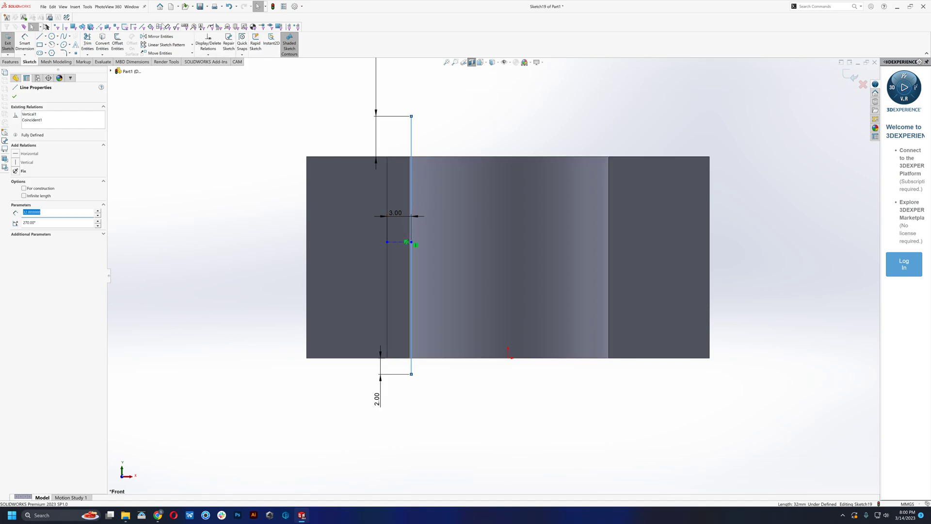
# Linear-pattern the vertical line leftward: 61 instances at 0.05 mm spacing
pyautogui.click(163, 45)
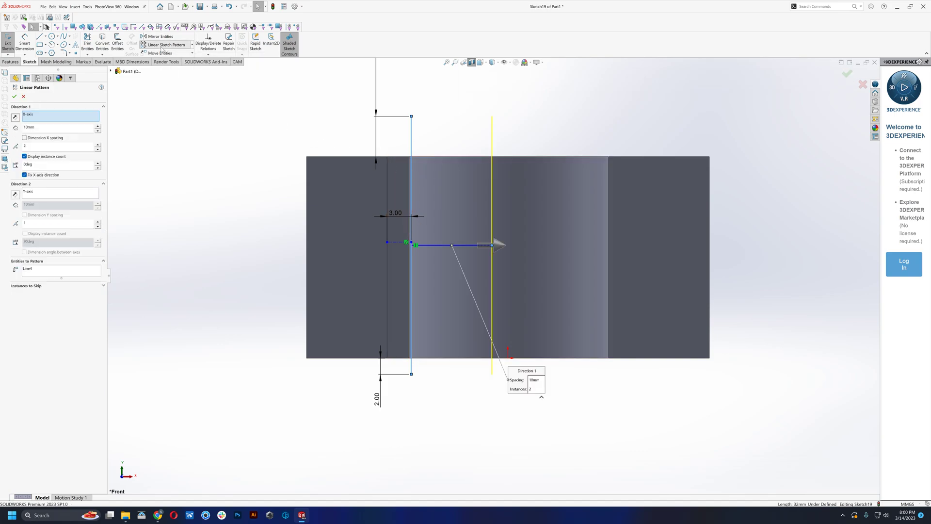
pyautogui.click(15, 117)
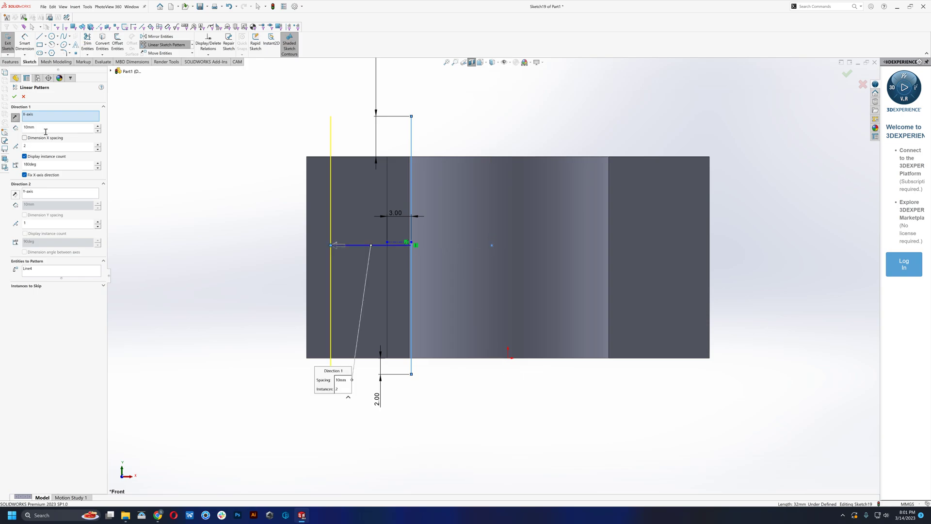
pyautogui.moveTo(45, 131); pyautogui.dragTo(10, 128)
pyautogui.write('0.05')
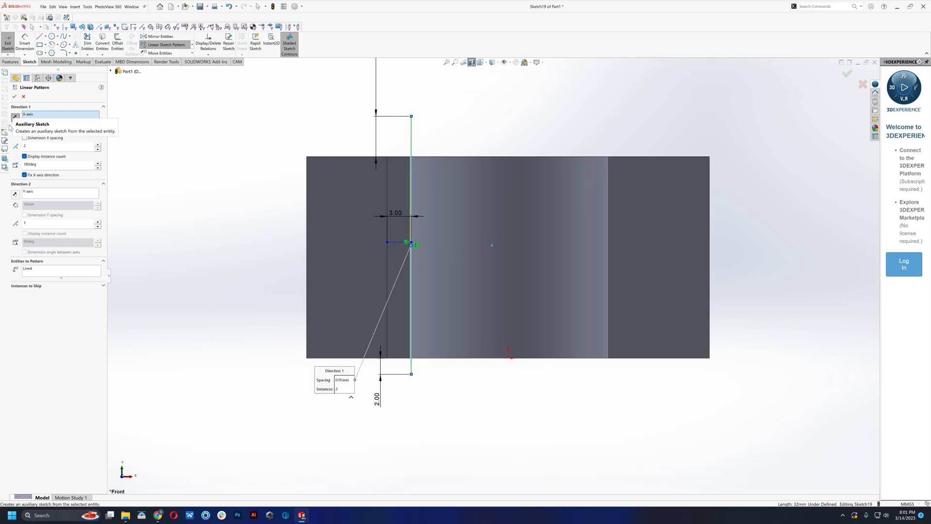
pyautogui.doubleClick(50, 147)
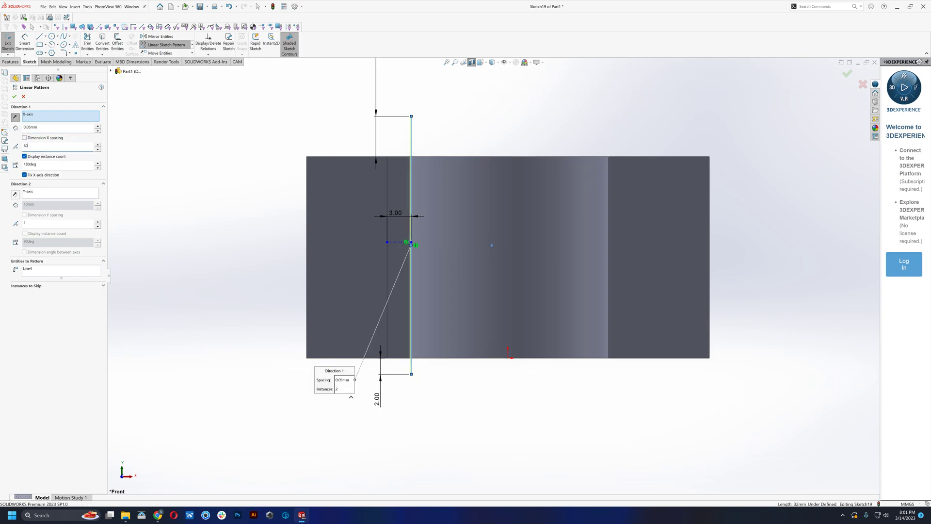
pyautogui.write('60')
pyautogui.scroll(-5, 417, 165)
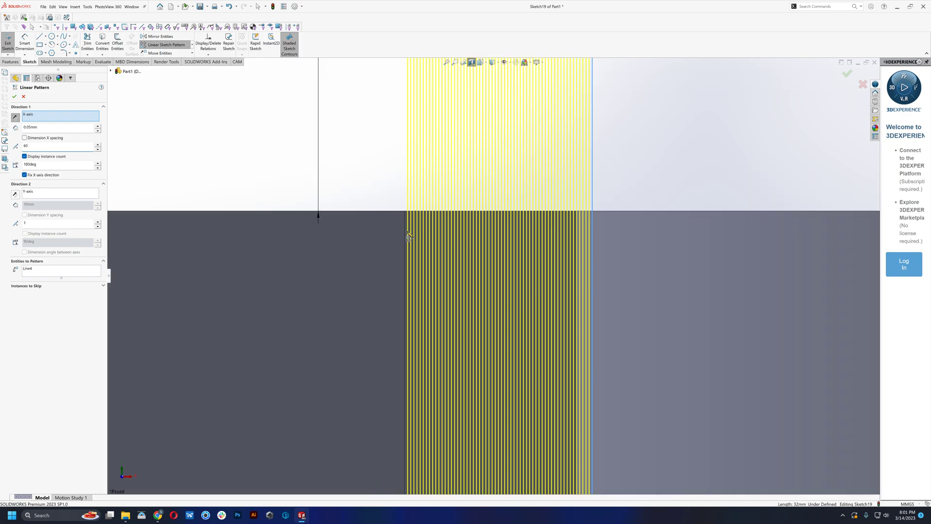
pyautogui.click(98, 144)
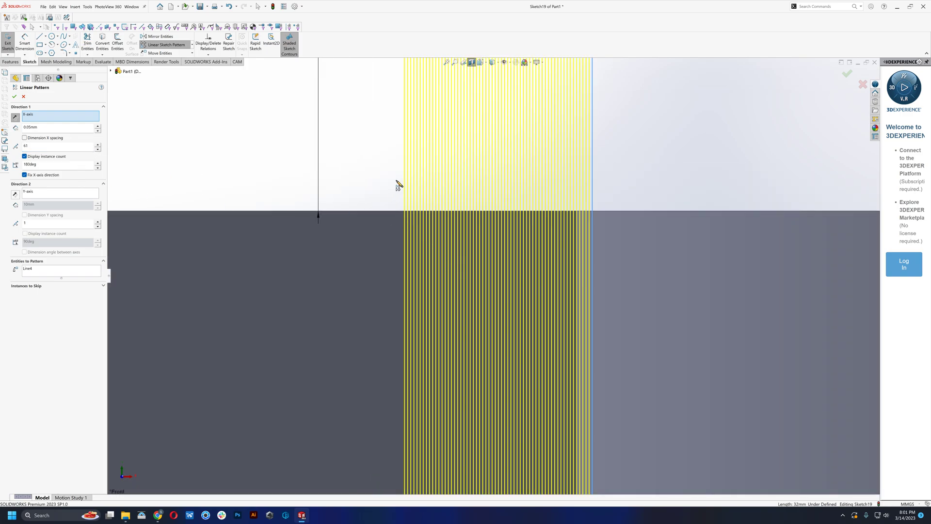
pyautogui.scroll(-2, 410, 220)
pyautogui.scroll(7, 410, 220)
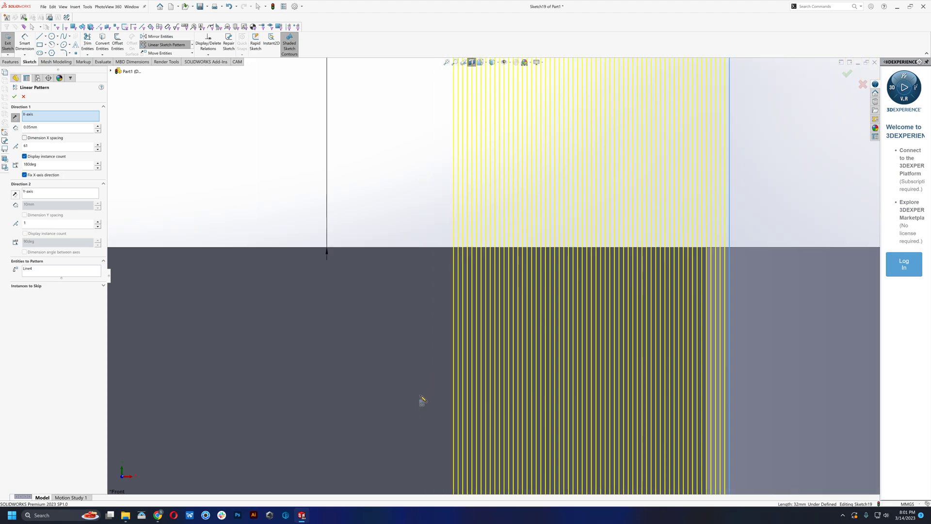
pyautogui.scroll(-1, 553, 386)
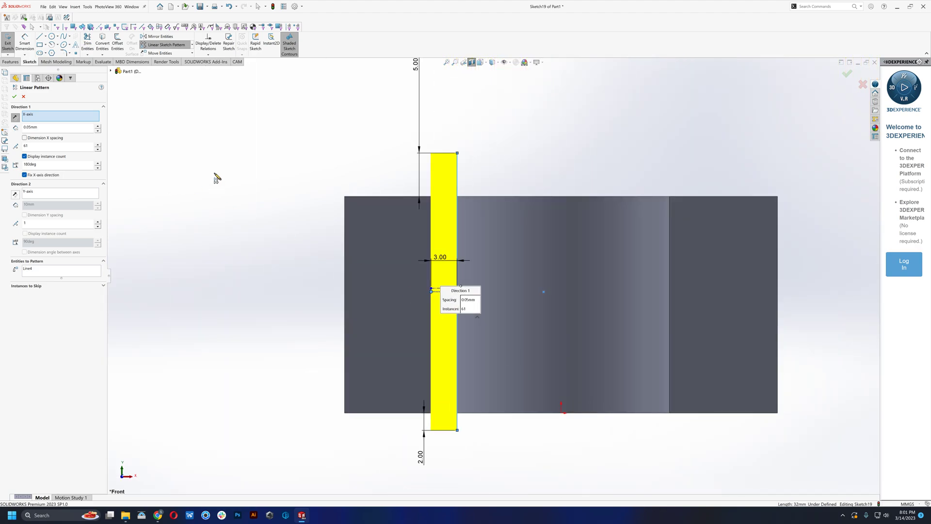
pyautogui.click(14, 96)
pyautogui.scroll(-3, 469, 222)
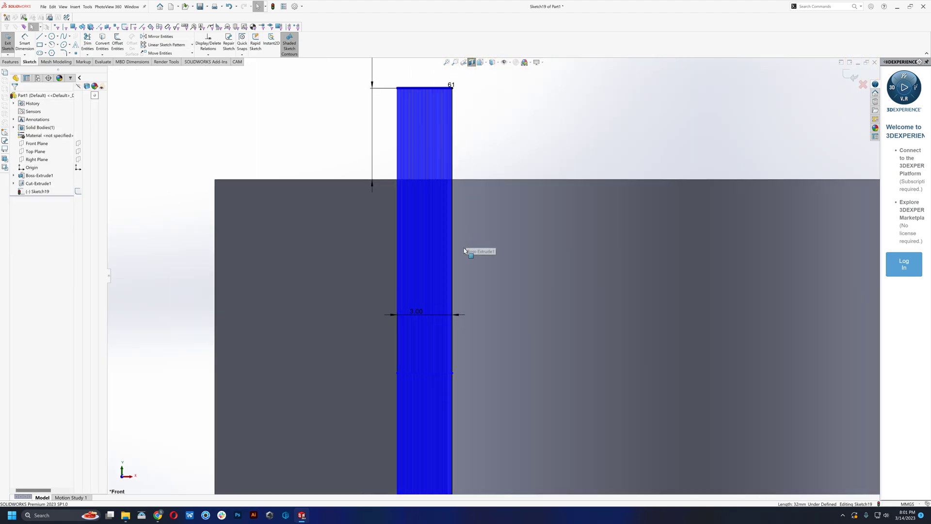
pyautogui.scroll(2, 548, 348)
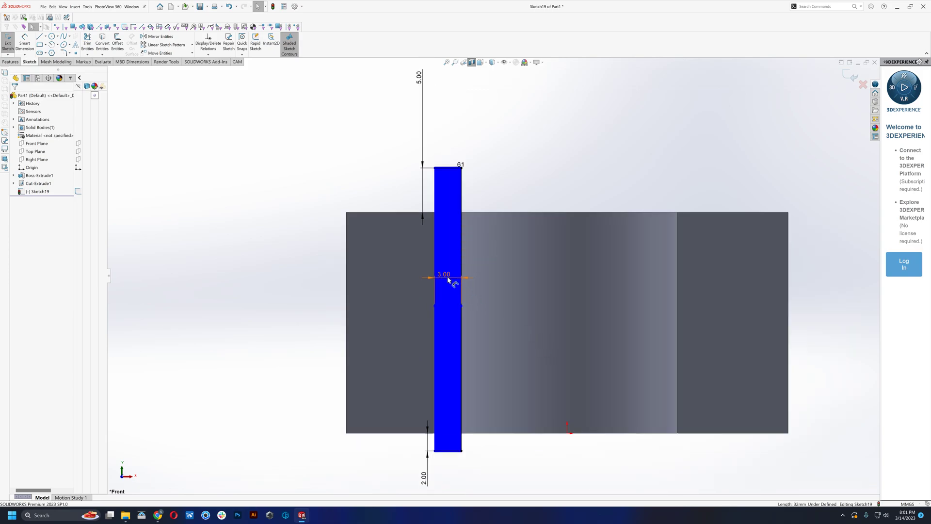
# Change the band's 3.00 offset dimension to 6.16 using a tool-radius expression
pyautogui.moveTo(444, 278); pyautogui.dragTo(373, 274)
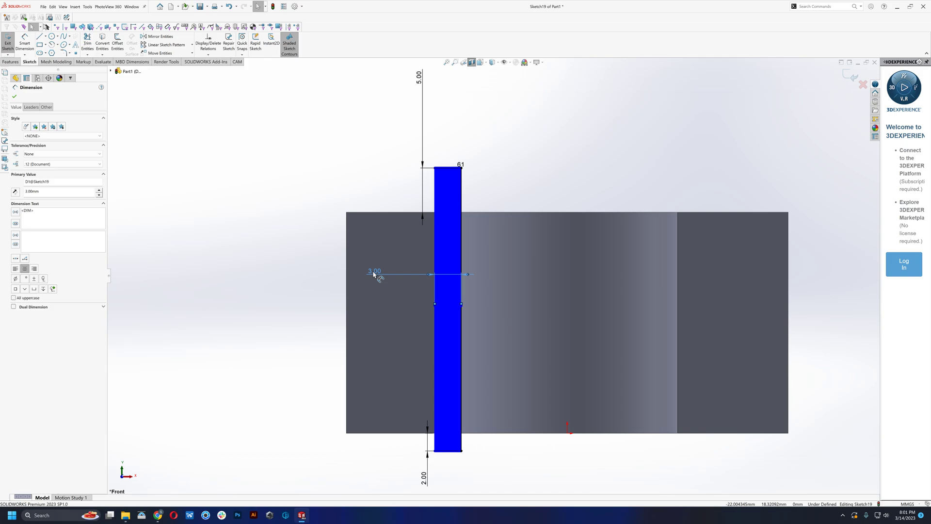
pyautogui.click(373, 275)
pyautogui.click(367, 278)
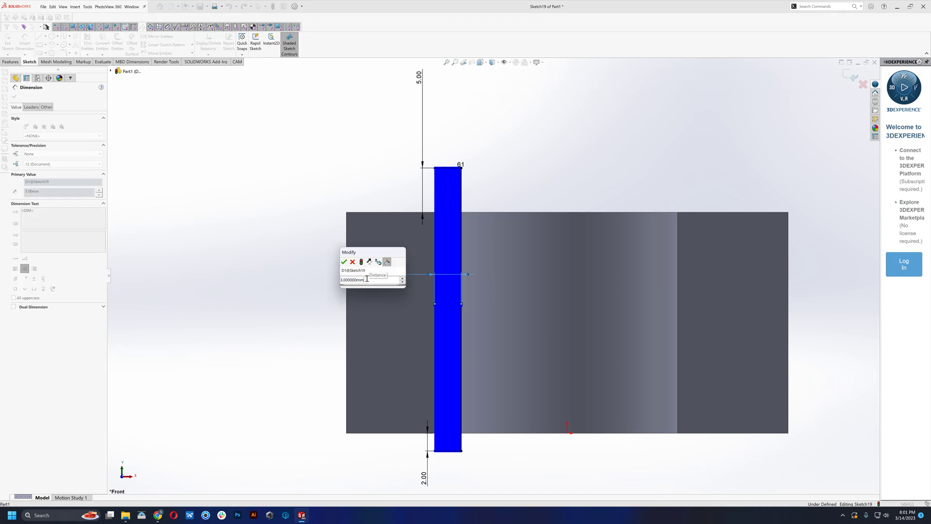
pyautogui.write('+-3.32/')
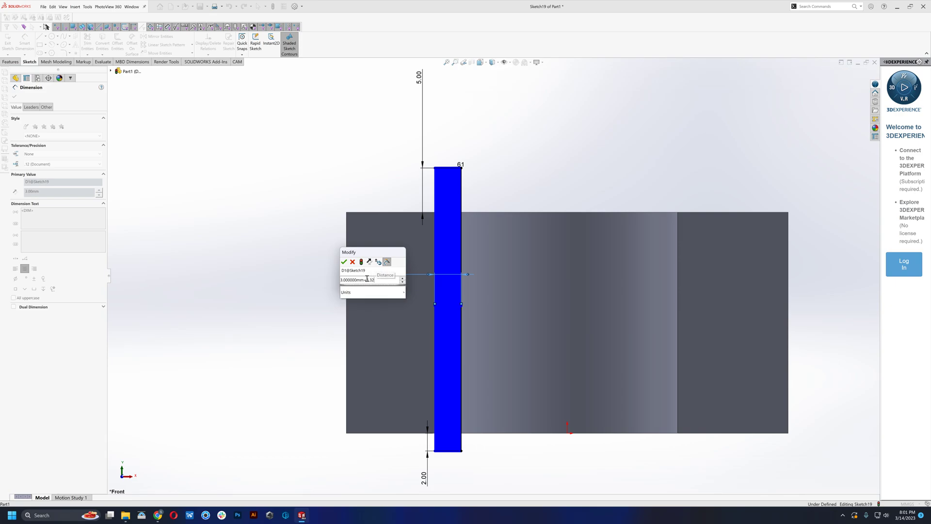
pyautogui.write('2')
pyautogui.press('Return')
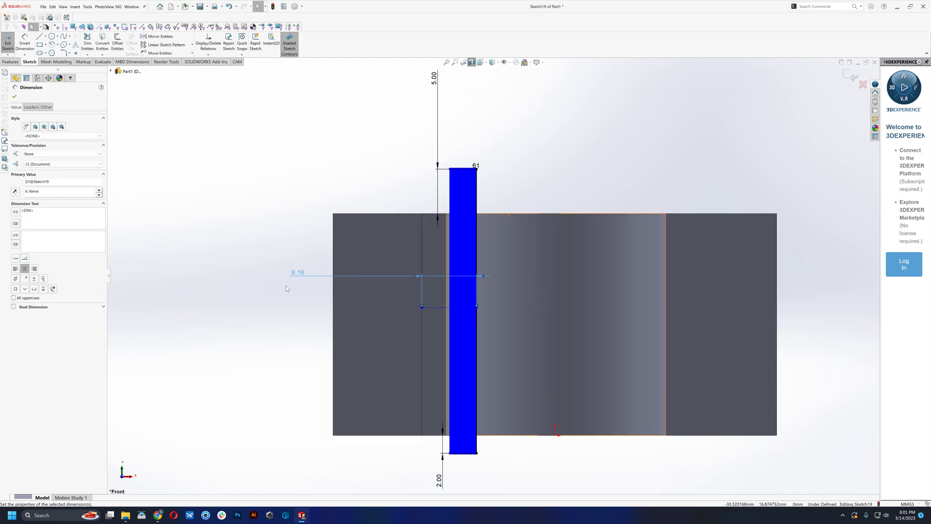
pyautogui.scroll(1, 516, 347)
pyautogui.moveTo(516, 347); pyautogui.dragTo(509, 381, button='middle')
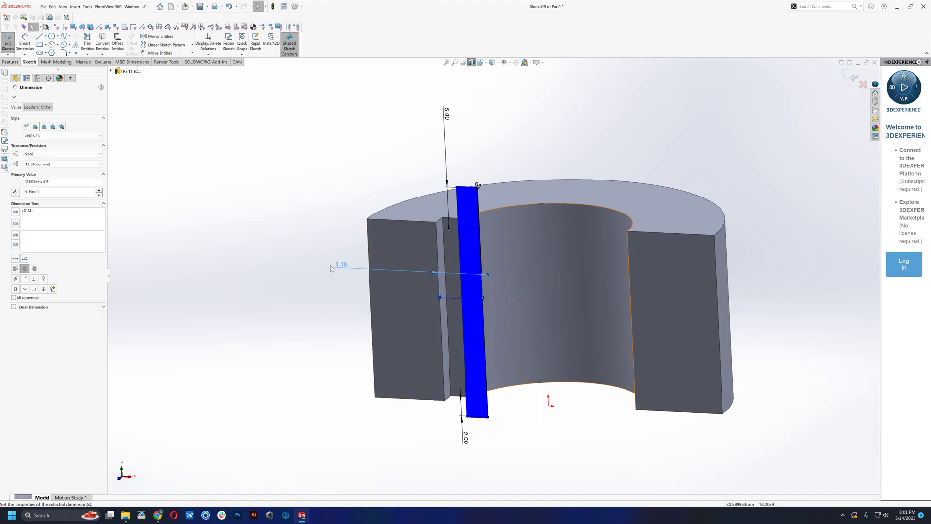
pyautogui.moveTo(339, 264); pyautogui.dragTo(368, 272)
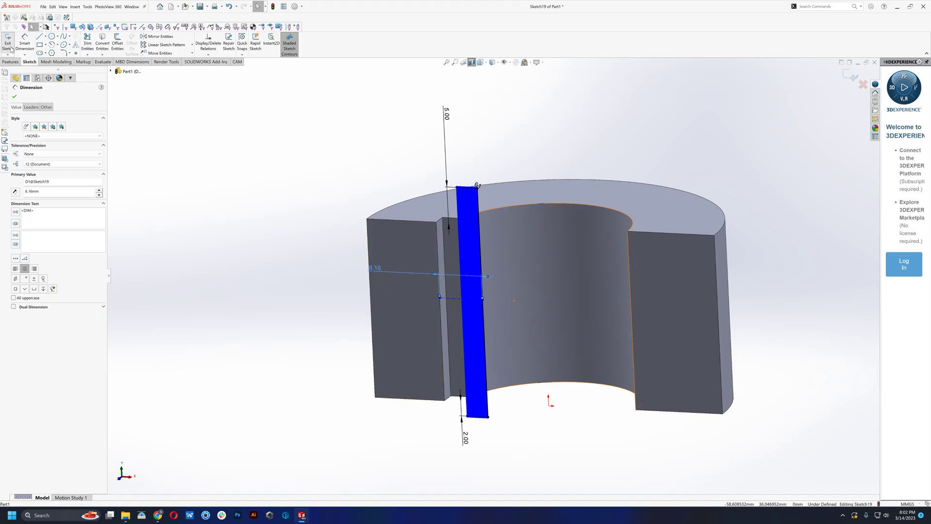
# Finish the dimension edit and exit Sketch19
pyautogui.click(28, 47)
pyautogui.press('Escape')
pyautogui.moveTo(579, 288)
pyautogui.mouseDown(button='middle')
pyautogui.moveTo(582, 322)
pyautogui.moveTo(572, 306)
pyautogui.mouseUp(button='middle')
pyautogui.scroll(-2, 583, 323)
# Add a Trace operation to the Job using Bantom Tools tool #1, the Ø6.32 mm flat mill
pyautogui.click(72, 80)
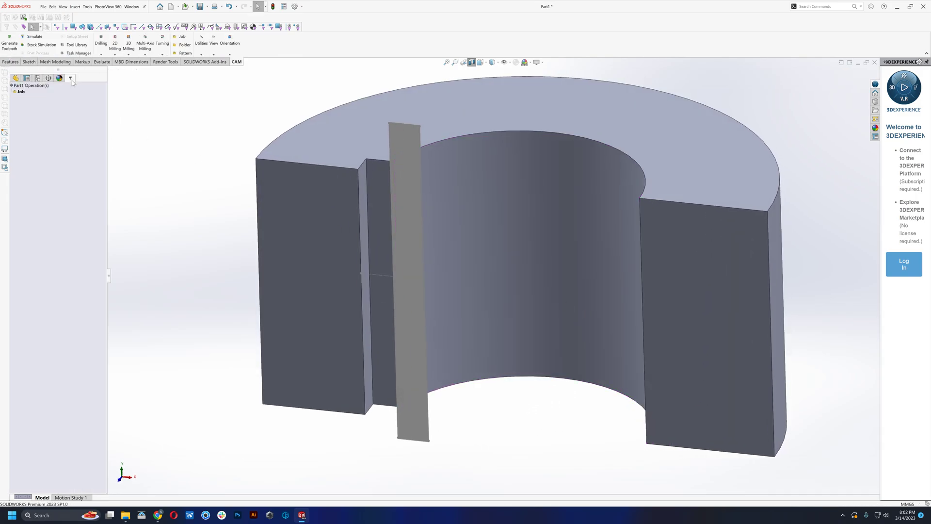
pyautogui.rightClick(21, 99)
pyautogui.moveTo(51, 103)
pyautogui.moveTo(107, 128)
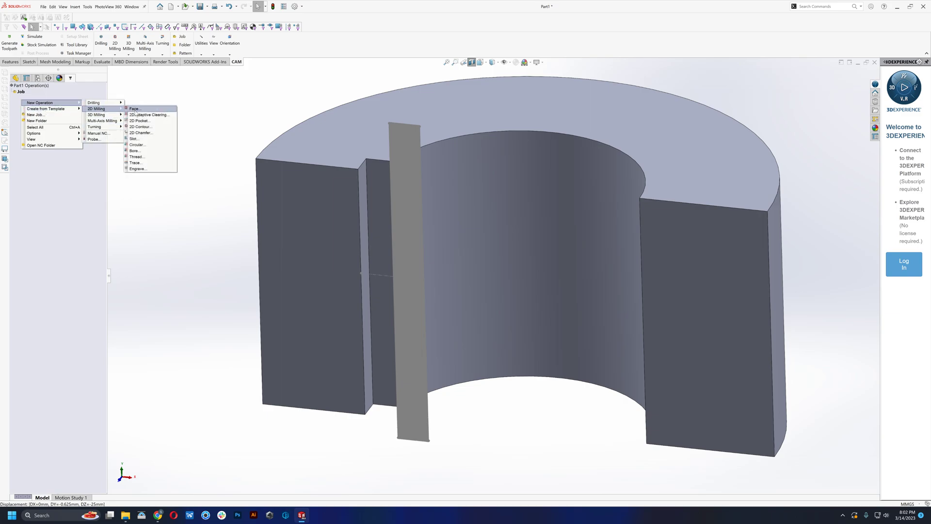
pyautogui.click(143, 162)
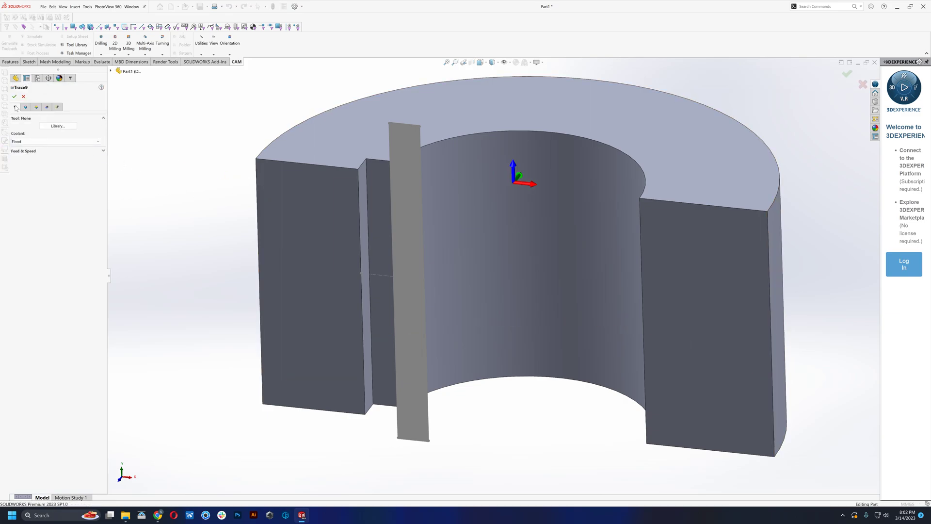
pyautogui.click(58, 126)
pyautogui.click(347, 220)
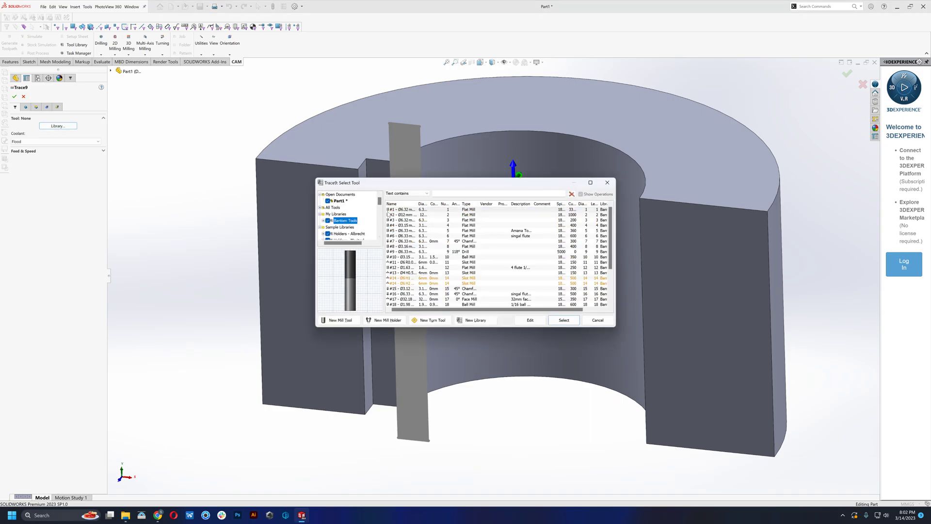
pyautogui.click(410, 210)
pyautogui.click(563, 320)
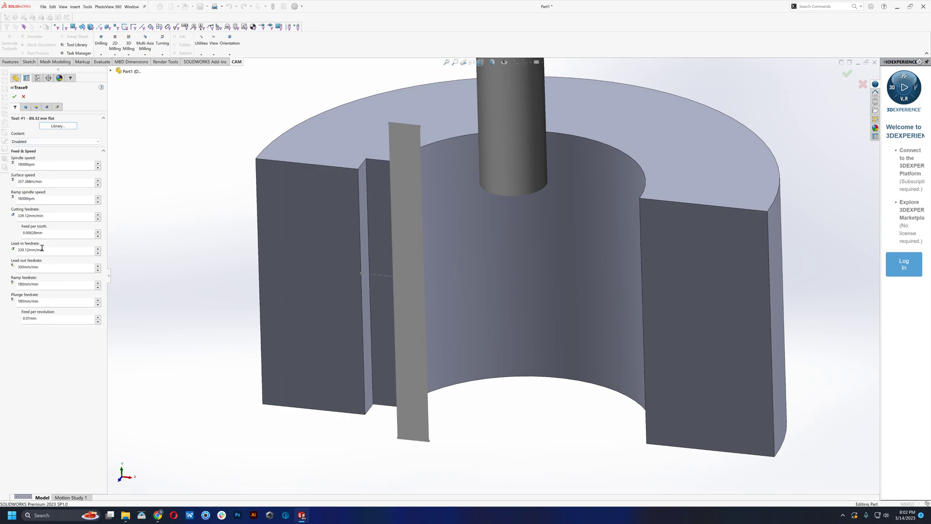
# Select Line4 and the whole Sketch19 line band as Trace9 contours
pyautogui.click(26, 107)
pyautogui.scroll(-4, 482, 228)
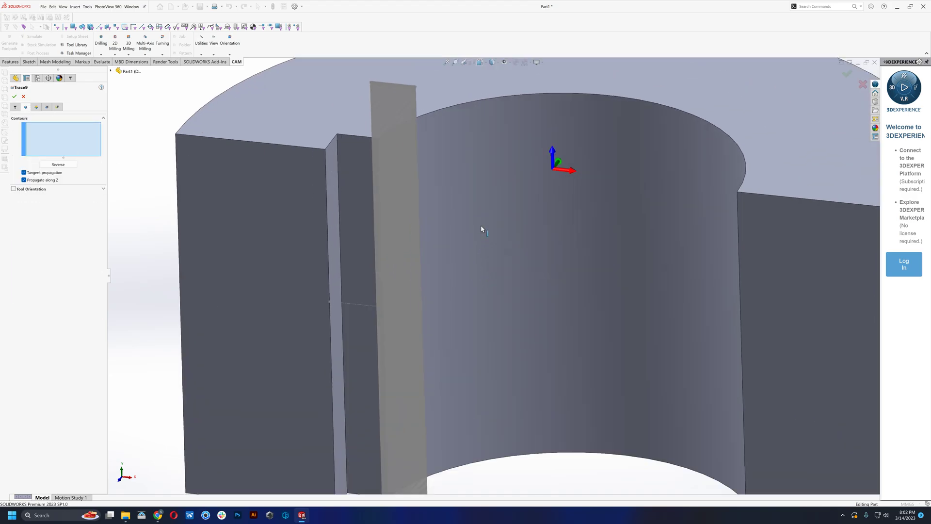
pyautogui.scroll(3, 480, 209)
pyautogui.scroll(-5, 480, 187)
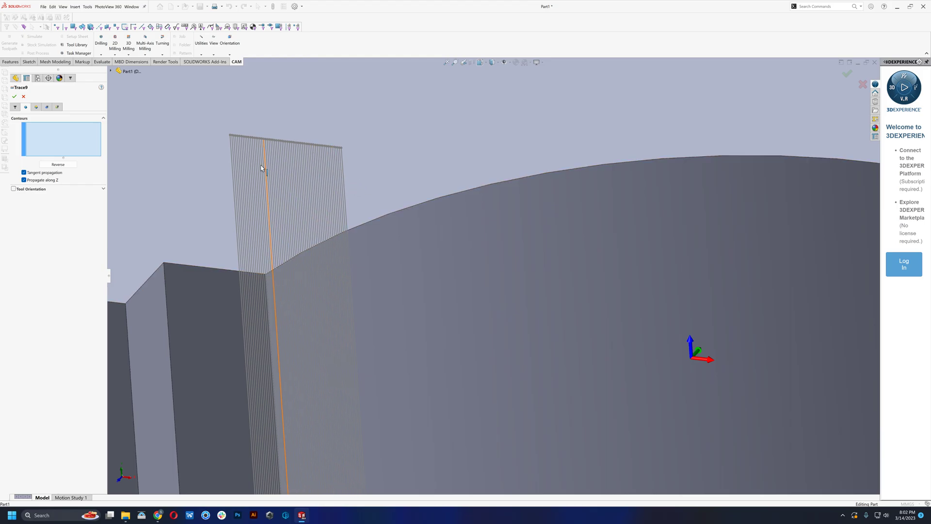
pyautogui.scroll(2, 407, 199)
pyautogui.scroll(-2, 411, 201)
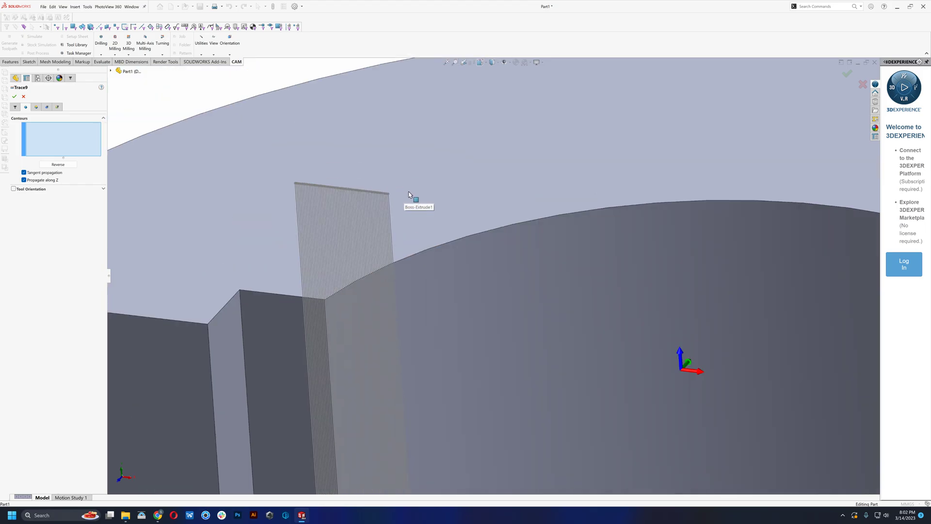
pyautogui.scroll(-3, 416, 205)
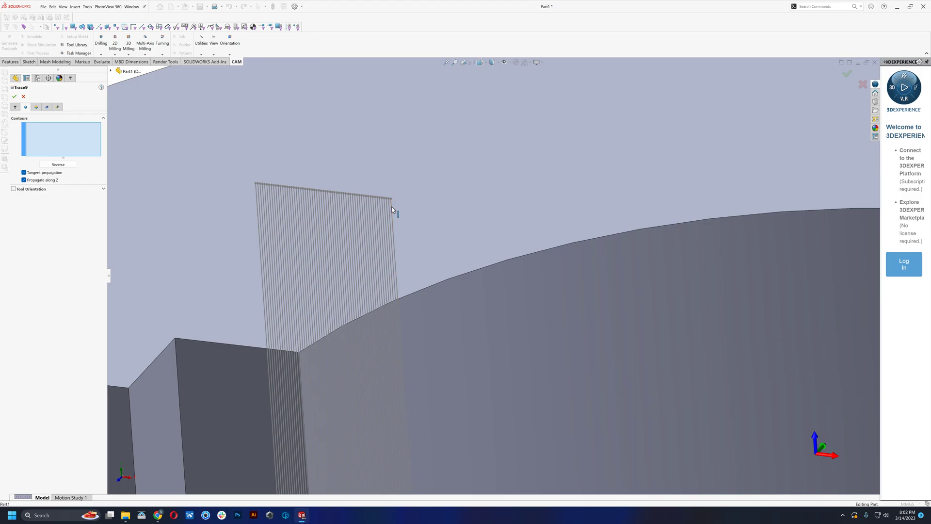
pyautogui.click(393, 209)
pyautogui.scroll(3, 461, 250)
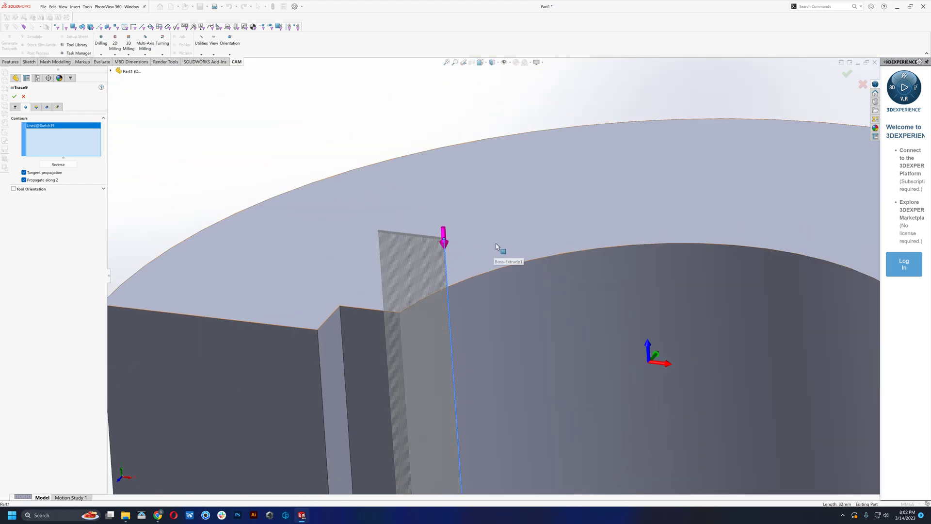
pyautogui.click(111, 72)
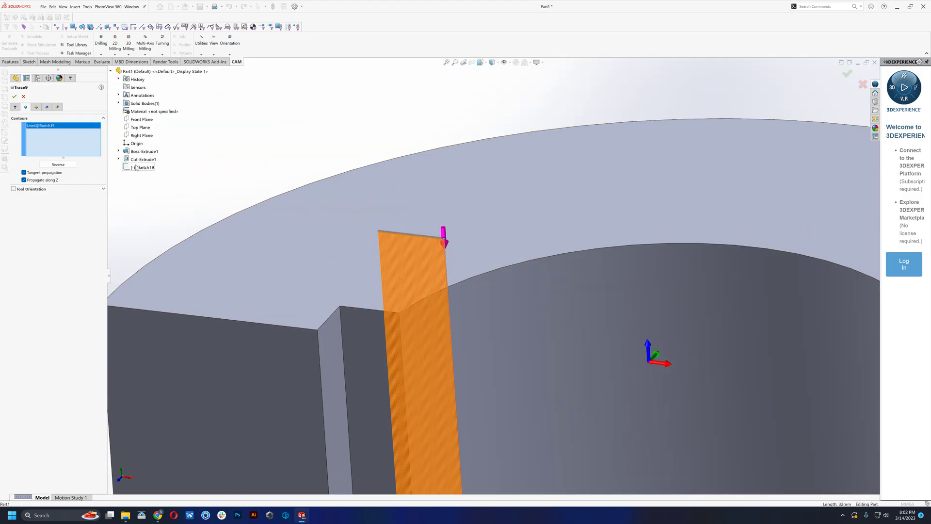
pyautogui.click(138, 167)
pyautogui.scroll(5, 477, 358)
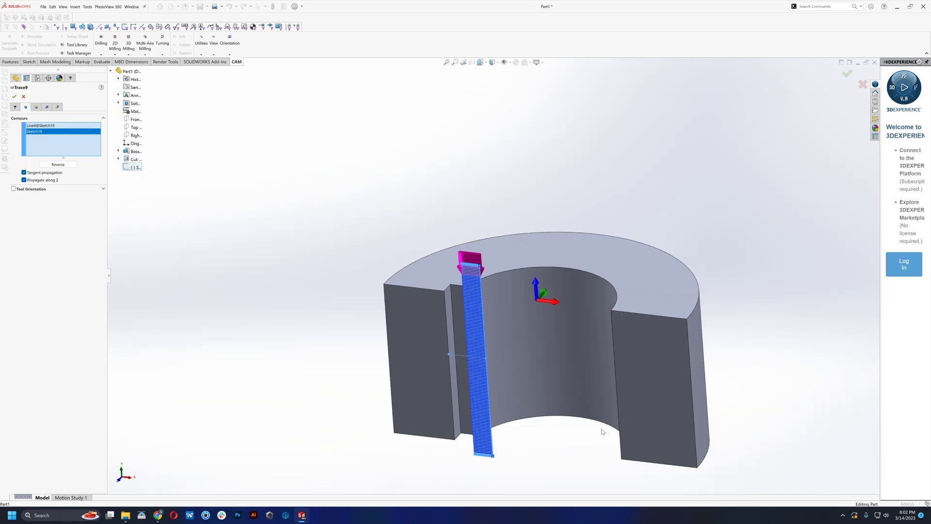
# Change Trace9's lead-in from 0.632 mm to 1 and accept to compute the toolpath
pyautogui.click(58, 107)
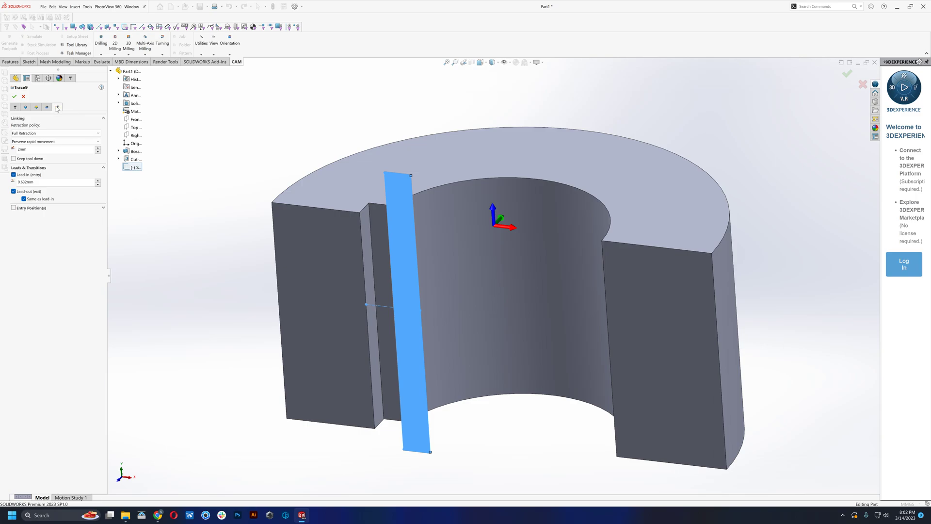
pyautogui.moveTo(34, 181); pyautogui.dragTo(4, 185)
pyautogui.write('1')
pyautogui.scroll(2, 453, 441)
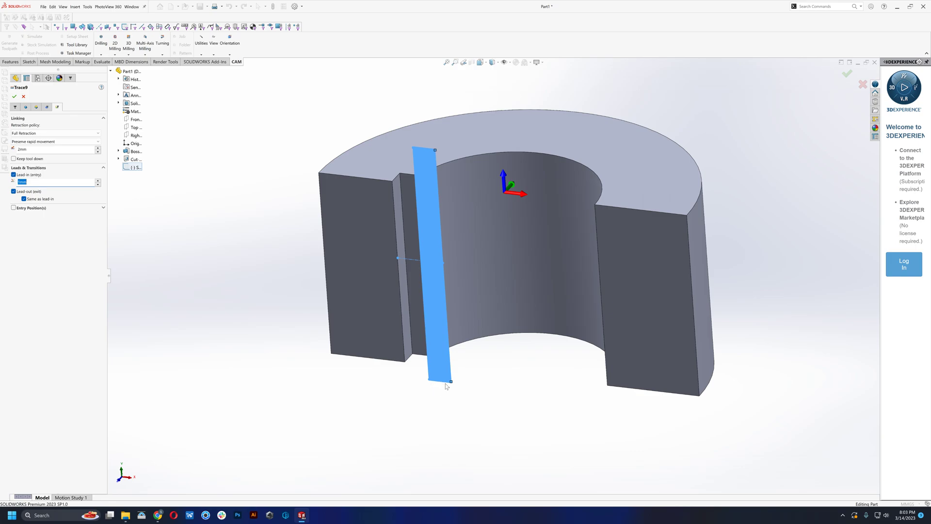
pyautogui.click(15, 99)
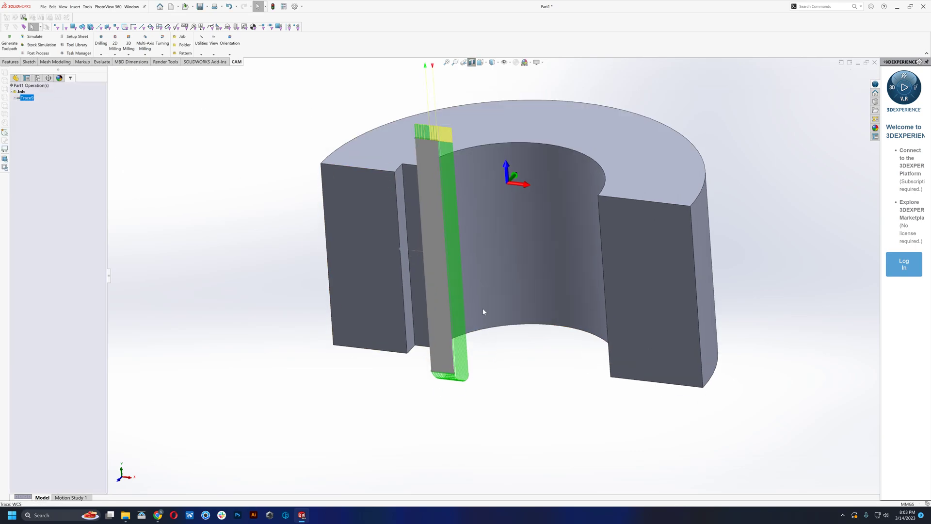
pyautogui.scroll(-2, 499, 295)
pyautogui.scroll(3, 485, 242)
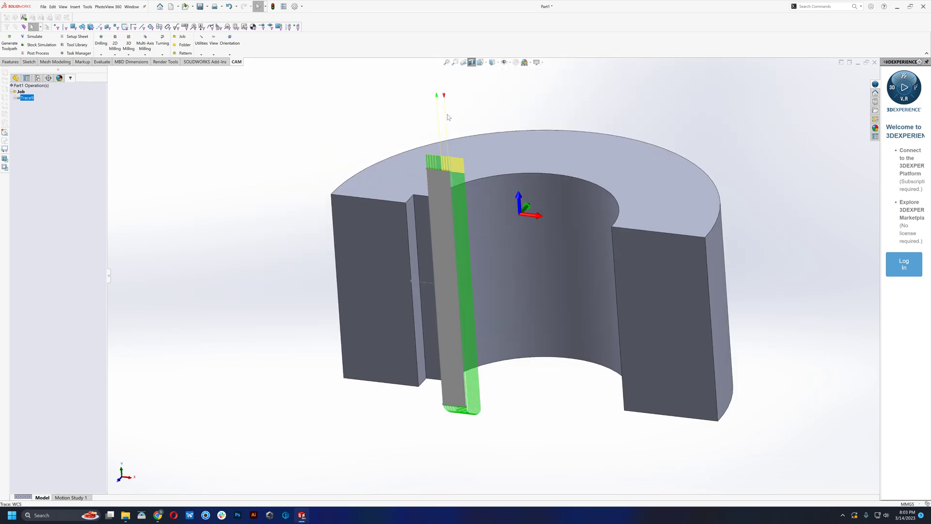
pyautogui.click(41, 44)
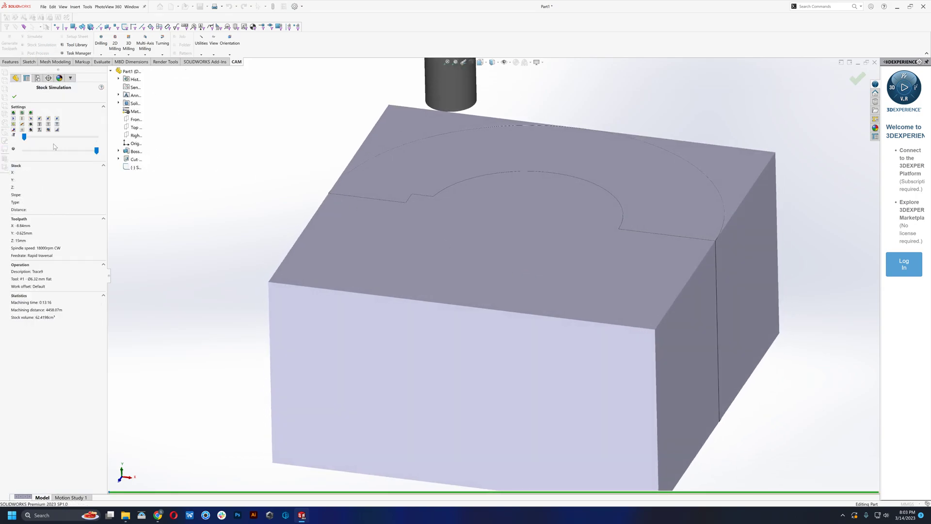
pyautogui.click(48, 130)
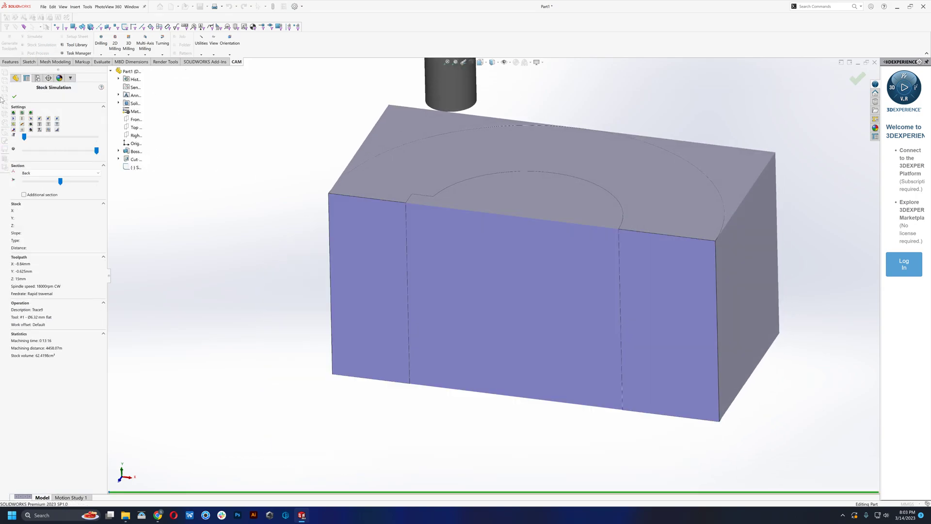
pyautogui.click(13, 119)
pyautogui.moveTo(24, 137); pyautogui.dragTo(28, 138)
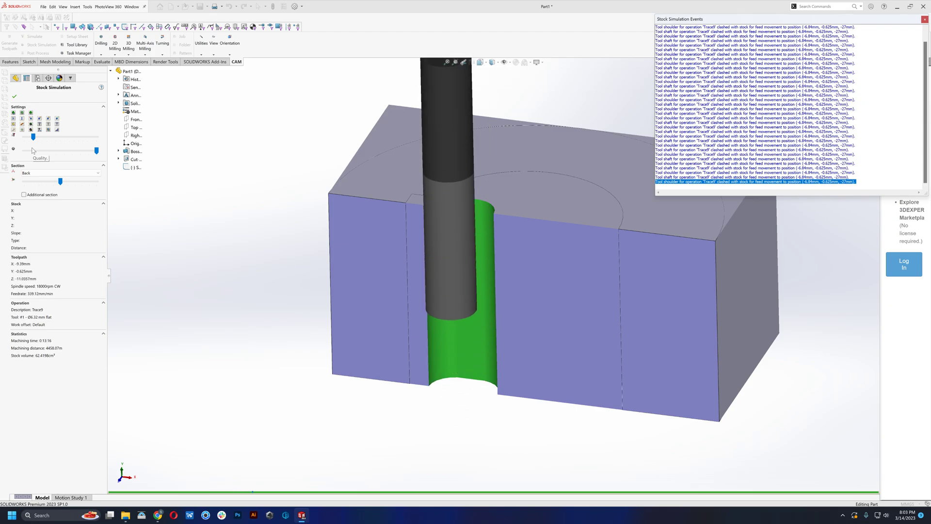
pyautogui.moveTo(33, 136); pyautogui.dragTo(17, 136)
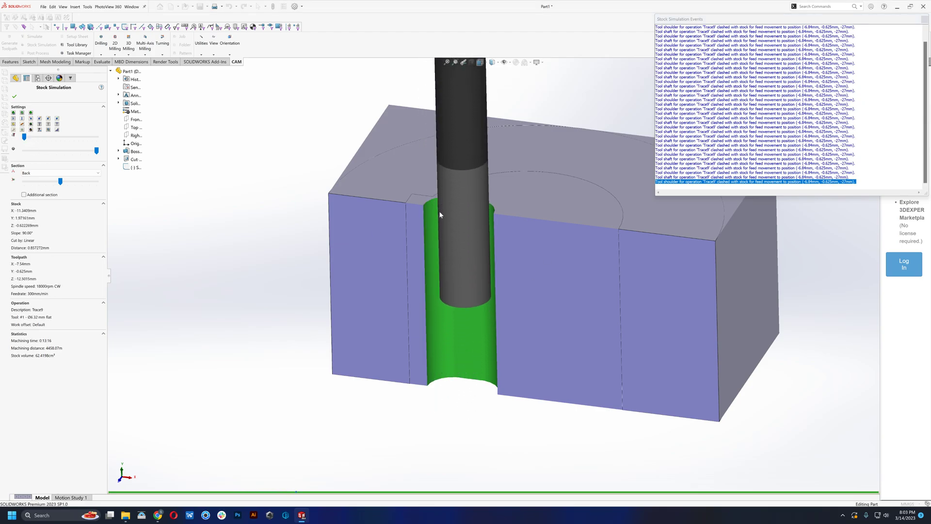
pyautogui.moveTo(435, 238)
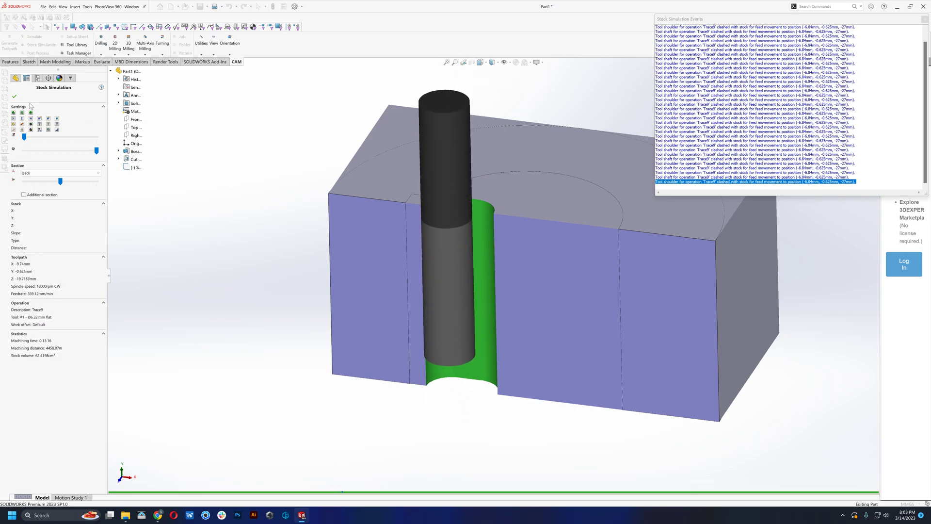
pyautogui.click(14, 97)
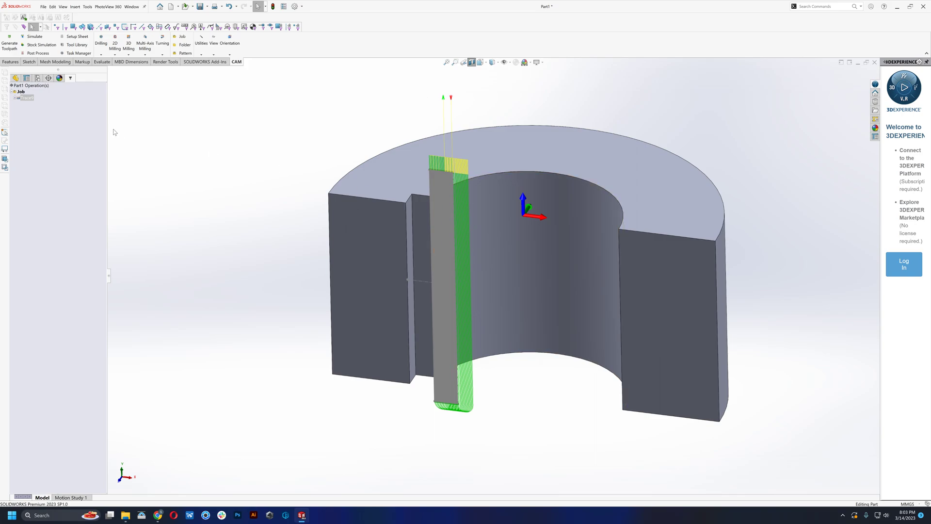
# Hide Sketch19 from the feature tree
pyautogui.click(25, 78)
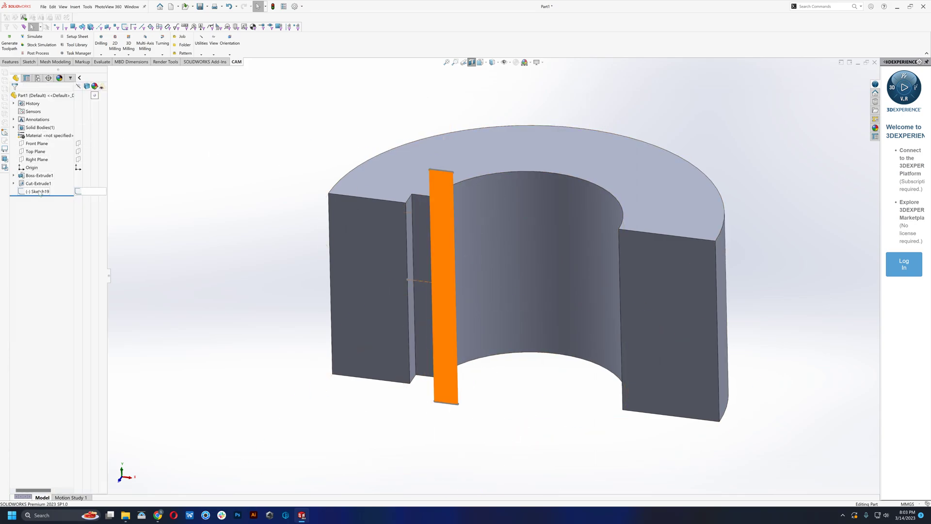
pyautogui.rightClick(39, 193)
pyautogui.click(46, 186)
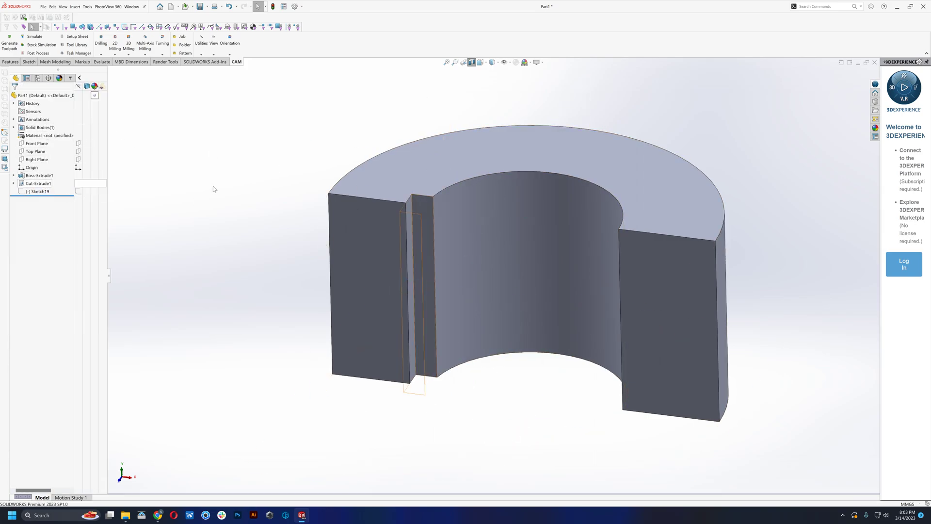
pyautogui.scroll(1, 565, 301)
pyautogui.scroll(1, 565, 301)
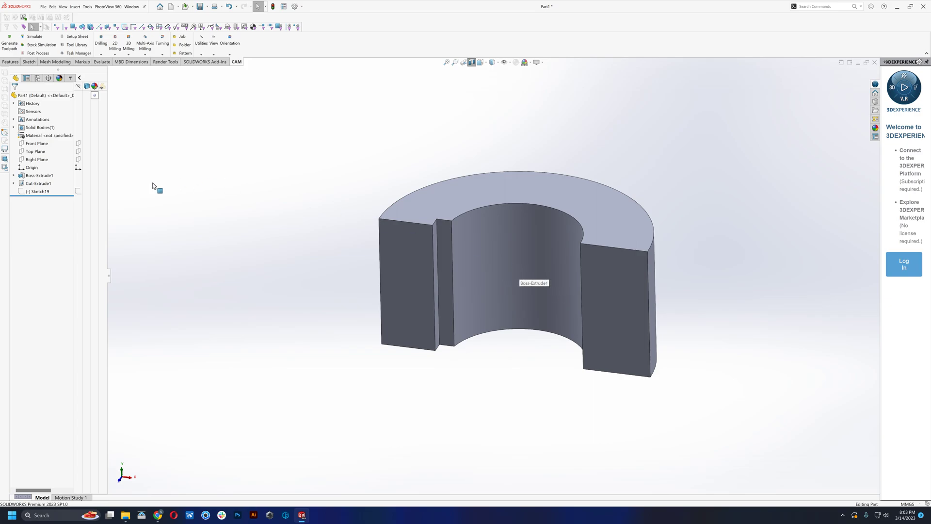
# Turn off the section view and select the Front Plane
pyautogui.click(472, 62)
pyautogui.scroll(1, 545, 232)
pyautogui.moveTo(545, 232); pyautogui.dragTo(528, 262, button='middle')
pyautogui.scroll(-2, 529, 252)
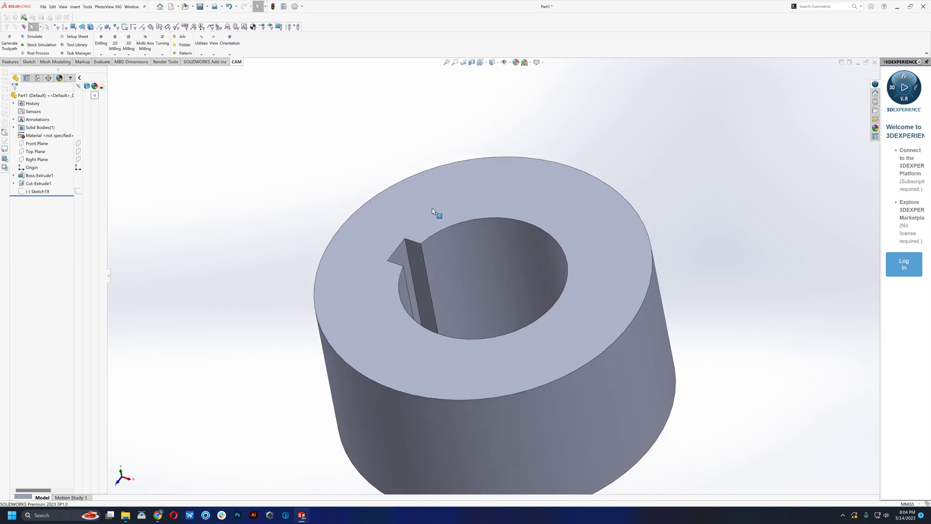
pyautogui.click(41, 143)
pyautogui.moveTo(434, 194); pyautogui.dragTo(420, 218, button='middle')
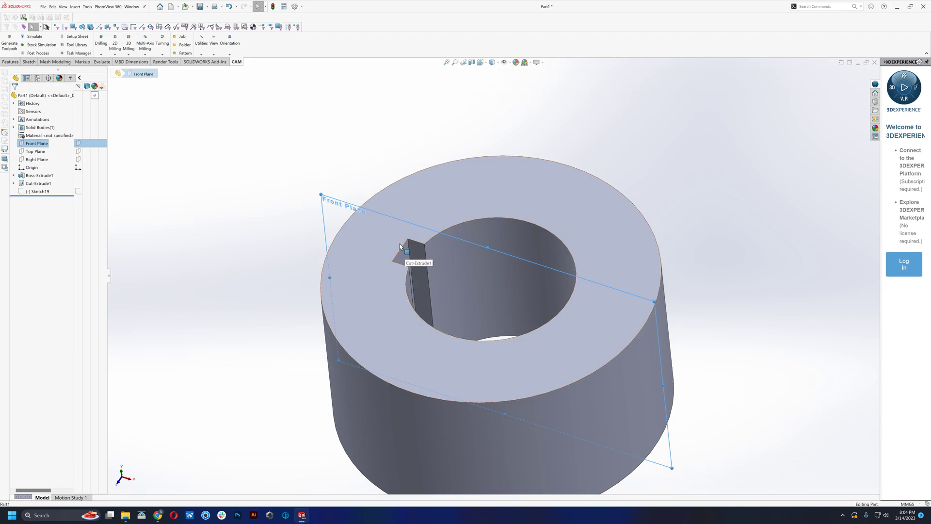
# Begin a reference plane on the Front Plane at a 1.25 mm offset
pyautogui.click(10, 62)
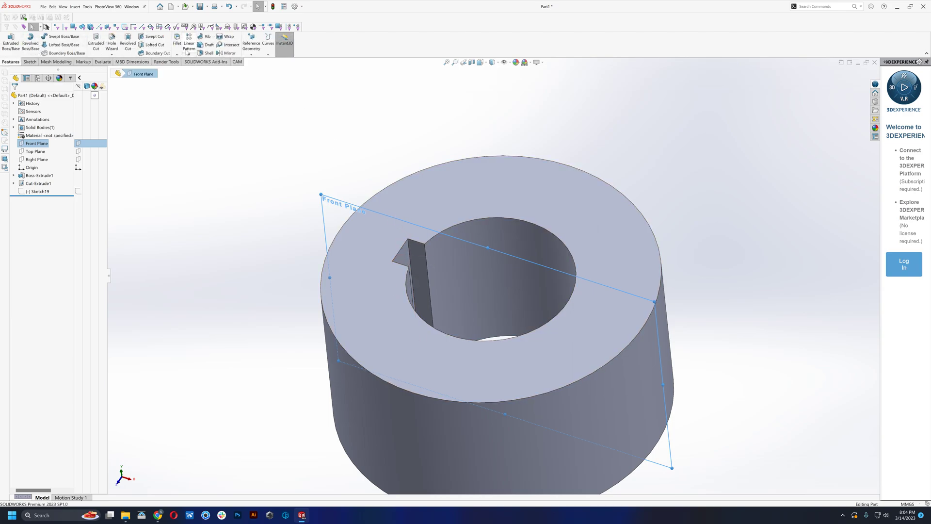
pyautogui.click(256, 51)
pyautogui.click(260, 63)
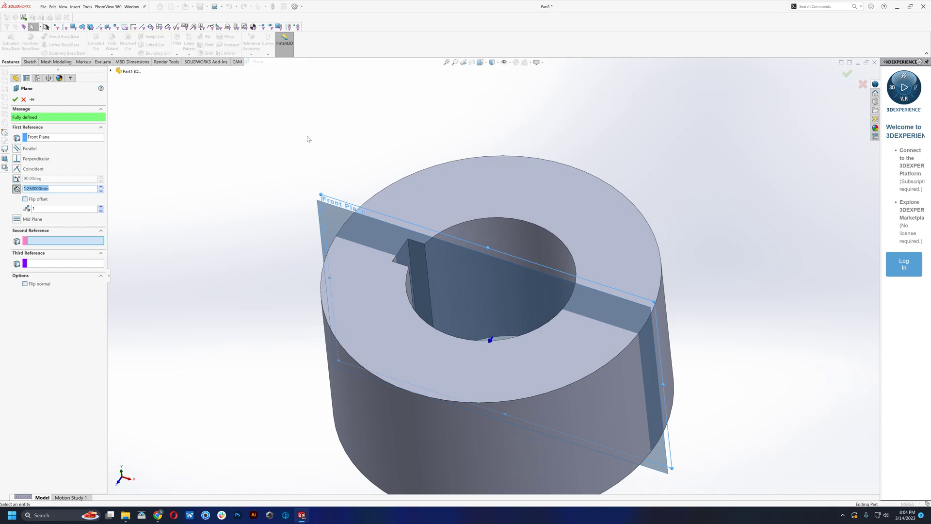
pyautogui.moveTo(382, 181); pyautogui.dragTo(358, 177, button='middle')
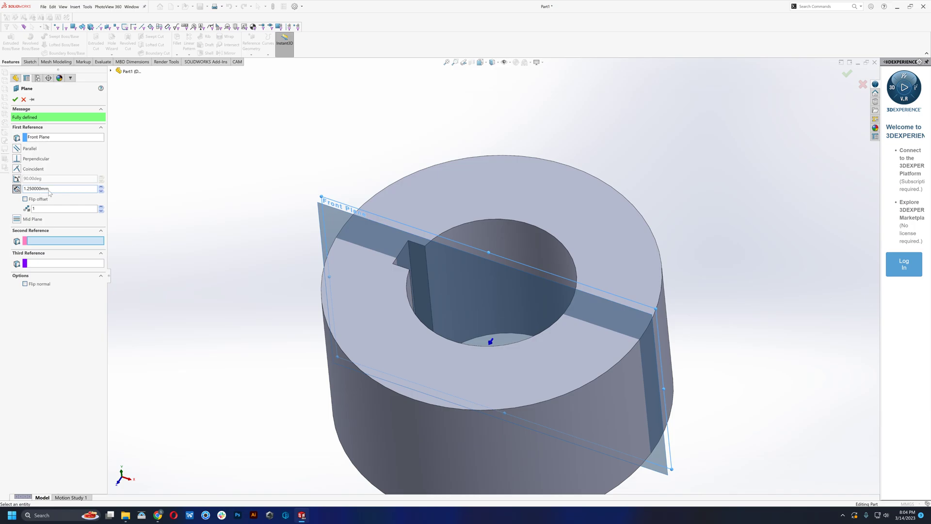
# Accept the 1.25 mm offset plane as Plane5 and select it
pyautogui.click(15, 99)
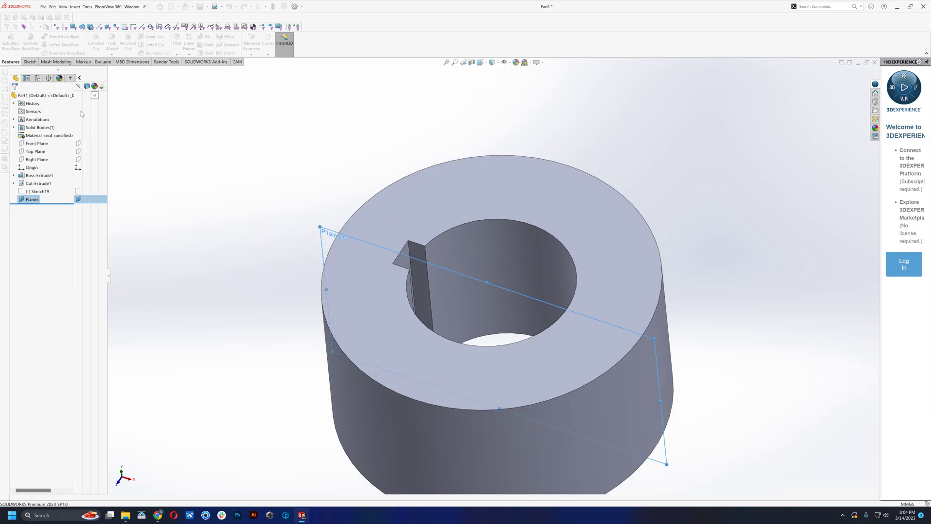
pyautogui.rightClick(334, 233)
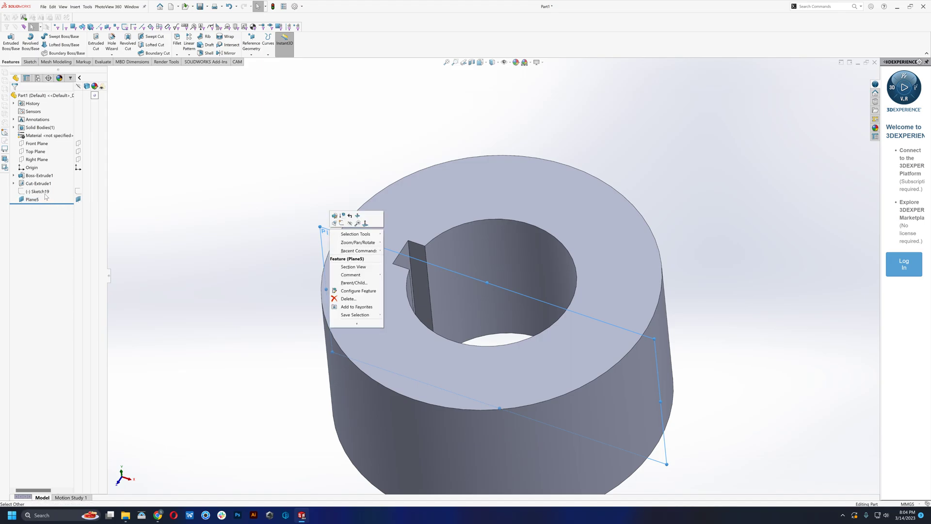
pyautogui.click(278, 204)
pyautogui.click(335, 231)
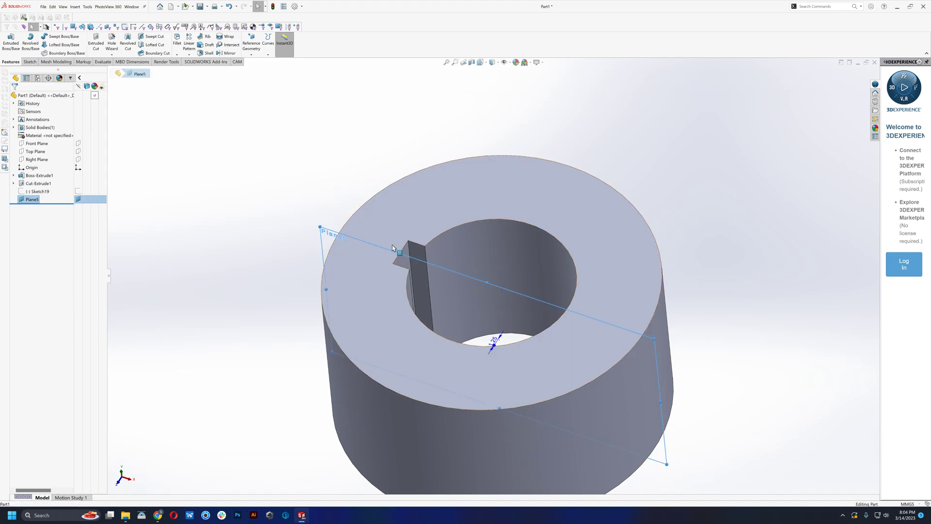
pyautogui.moveTo(403, 255); pyautogui.dragTo(434, 271, button='middle')
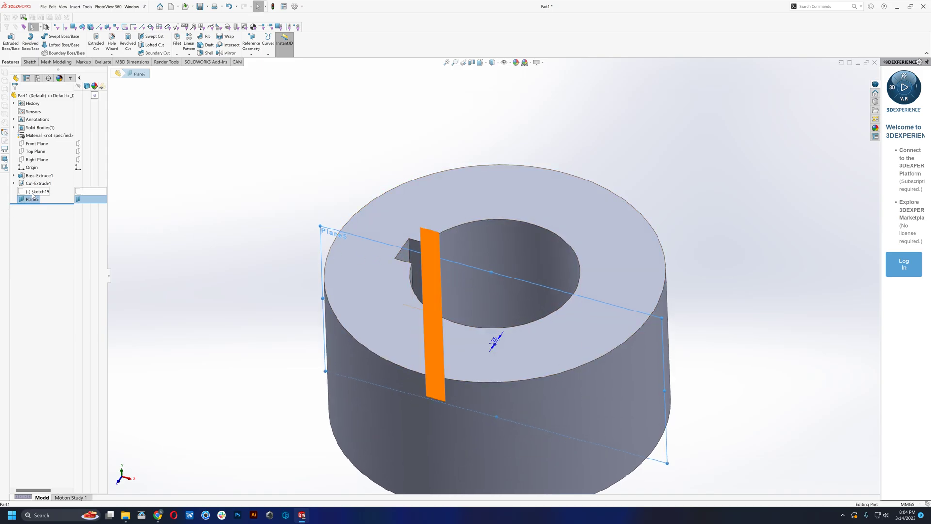
pyautogui.click(432, 340)
# Start a sketch on Plane5 and convert Sketch19's keyway strip into it
pyautogui.rightClick(321, 228)
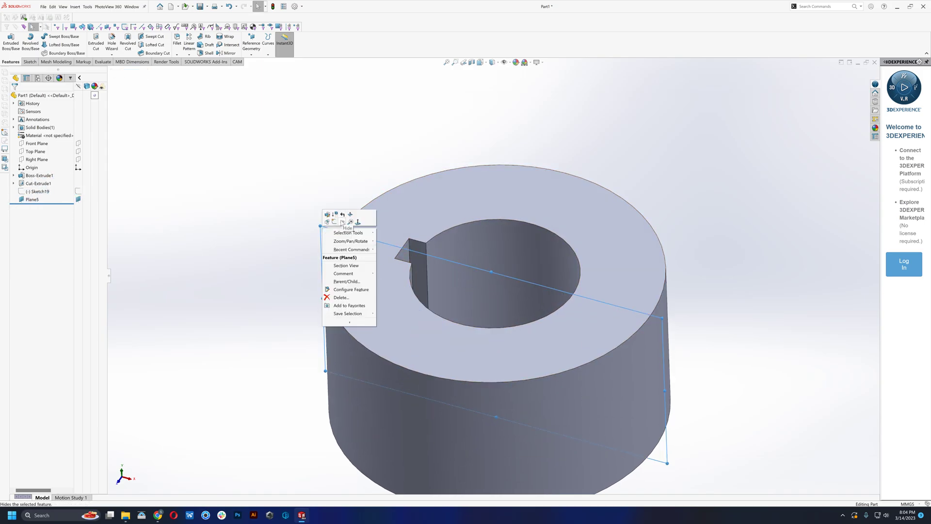
pyautogui.click(334, 221)
pyautogui.moveTo(286, 199); pyautogui.dragTo(264, 235, button='middle')
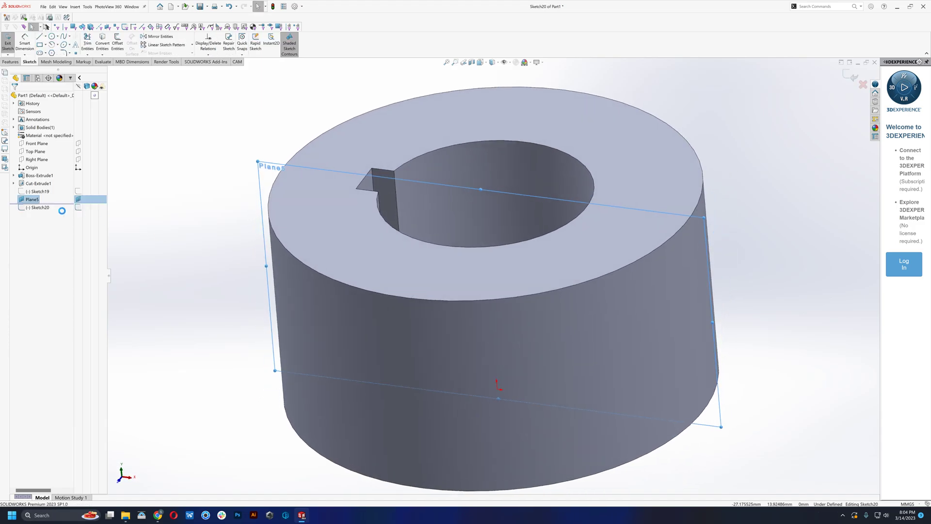
pyautogui.click(40, 192)
pyautogui.scroll(3, 465, 234)
pyautogui.moveTo(553, 232); pyautogui.dragTo(544, 235, button='middle')
pyautogui.press('c')
pyautogui.scroll(-2, 482, 238)
pyautogui.moveTo(472, 235)
pyautogui.mouseDown(button='middle')
pyautogui.moveTo(454, 262)
pyautogui.moveTo(458, 284)
pyautogui.mouseUp(button='middle')
pyautogui.scroll(-3, 388, 227)
pyautogui.moveTo(423, 239); pyautogui.dragTo(442, 213, button='middle')
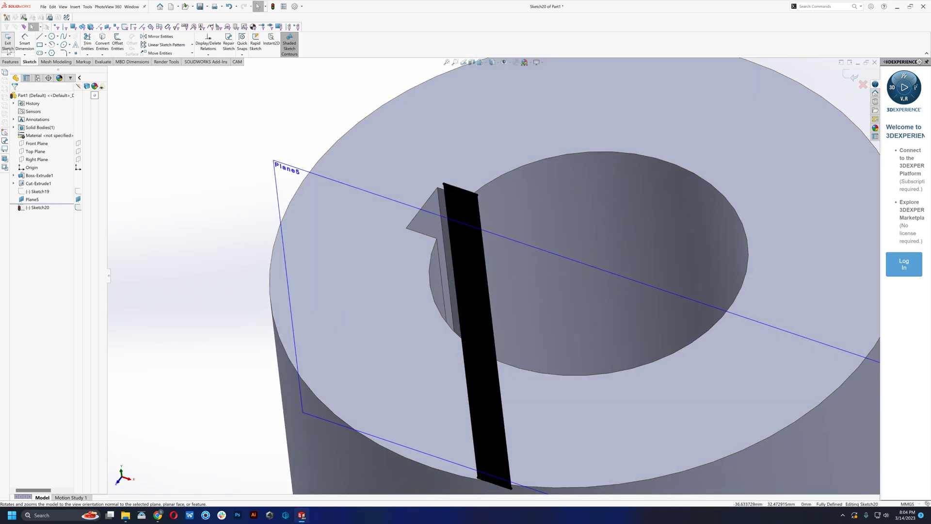
pyautogui.scroll(2, 379, 220)
pyautogui.moveTo(386, 226); pyautogui.dragTo(385, 200, button='middle')
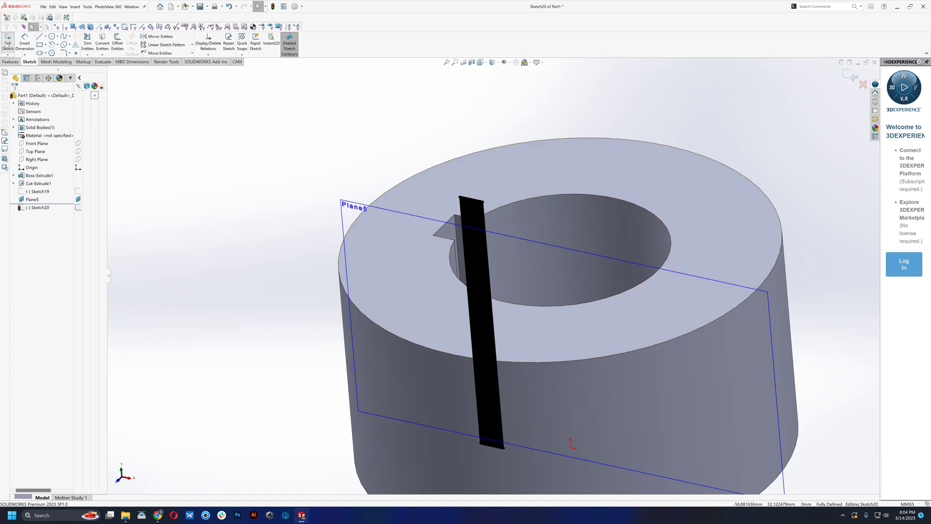
# Exit Sketch20, view the ring from above, and select the Front Plane
pyautogui.click(8, 41)
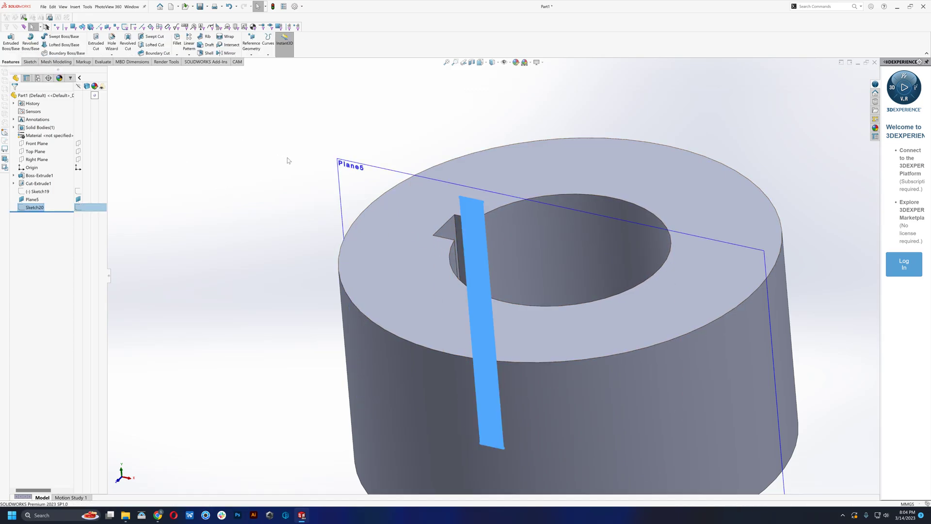
pyautogui.moveTo(310, 169); pyautogui.dragTo(316, 203, button='middle')
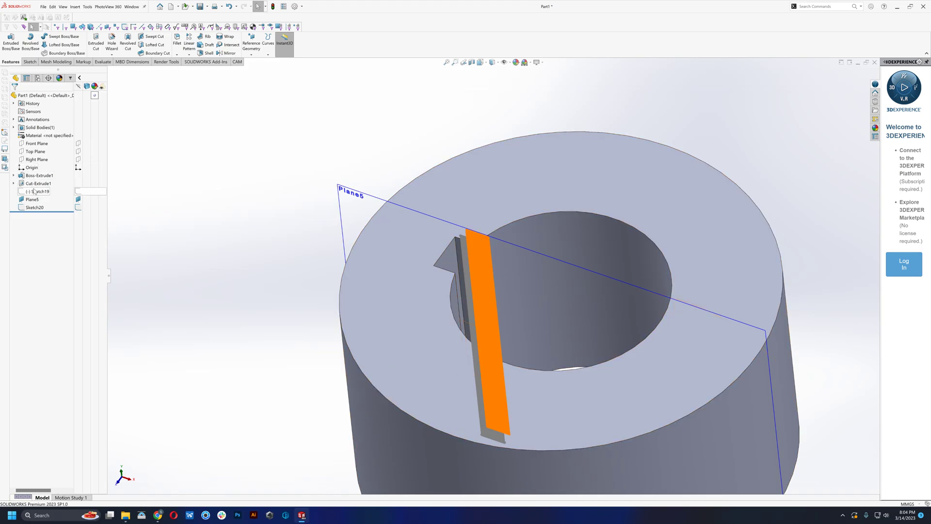
pyautogui.moveTo(458, 228); pyautogui.dragTo(470, 265, button='middle')
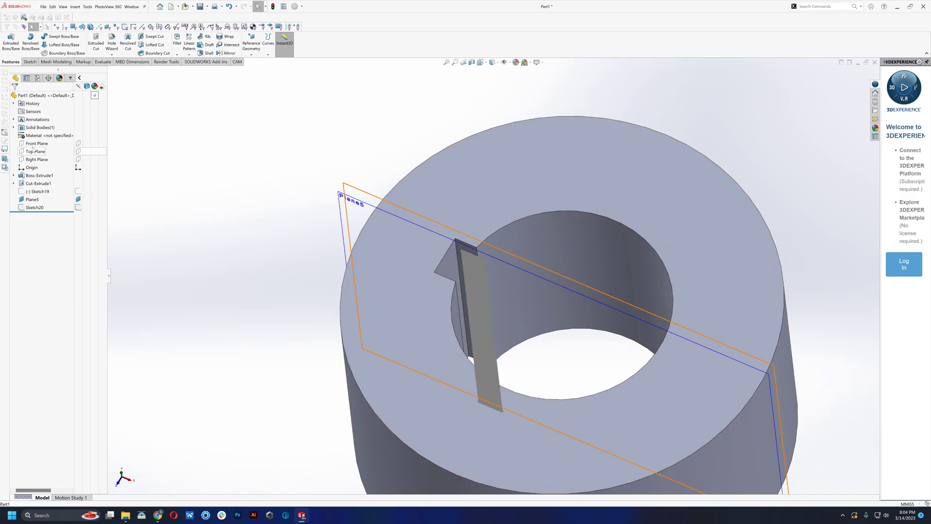
pyautogui.click(33, 144)
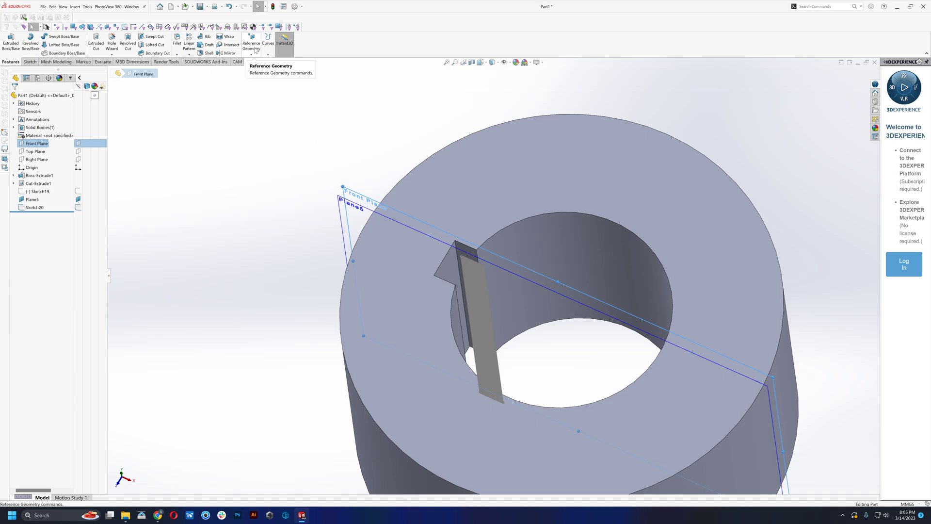
# Create Plane6 offset from the Front Plane on the flipped, opposite side
pyautogui.click(255, 51)
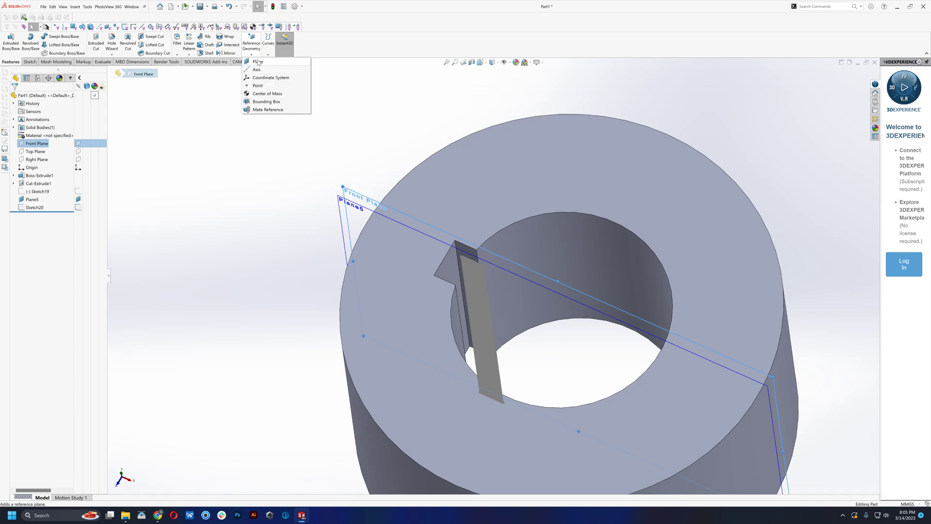
pyautogui.click(258, 61)
pyautogui.click(25, 199)
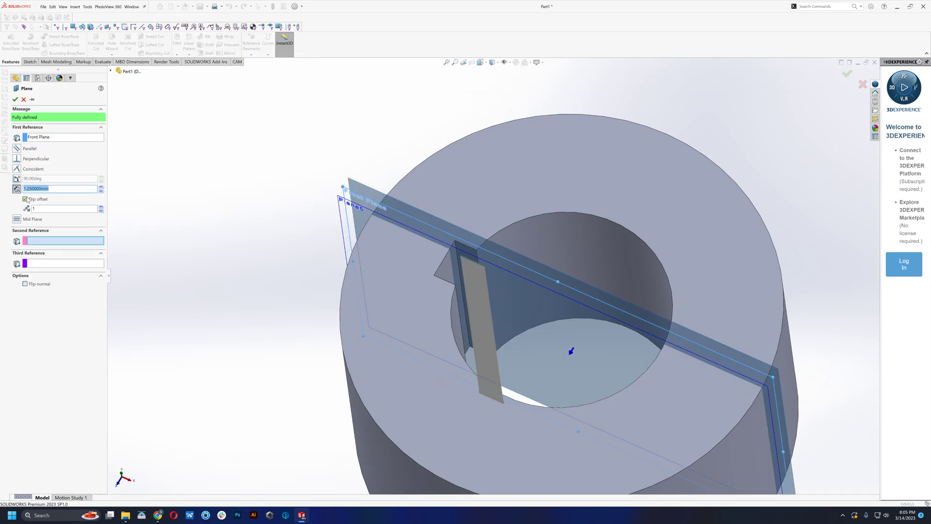
pyautogui.click(15, 99)
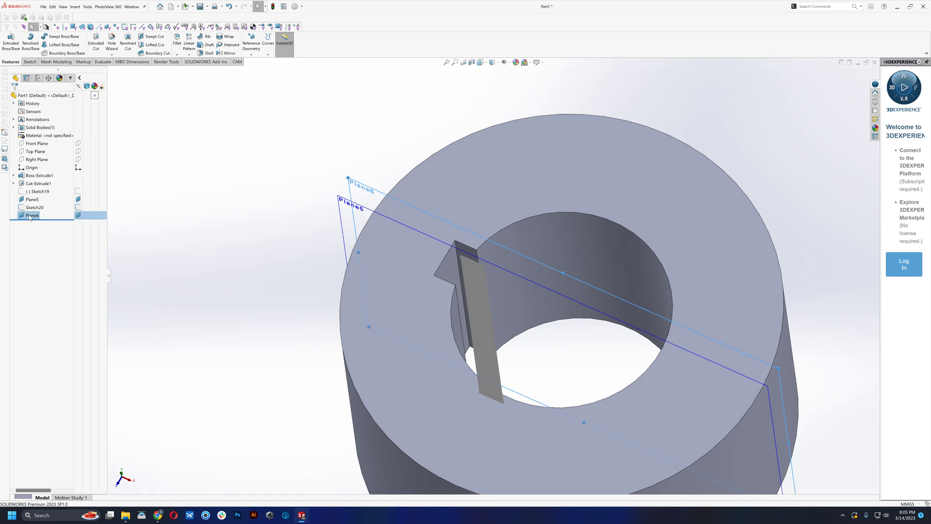
# Sketch on Plane6, convert Sketch20's outline into it, and exit as Sketch21
pyautogui.rightClick(29, 217)
pyautogui.click(34, 209)
pyautogui.moveTo(320, 225); pyautogui.dragTo(281, 285, button='middle')
pyautogui.click(35, 208)
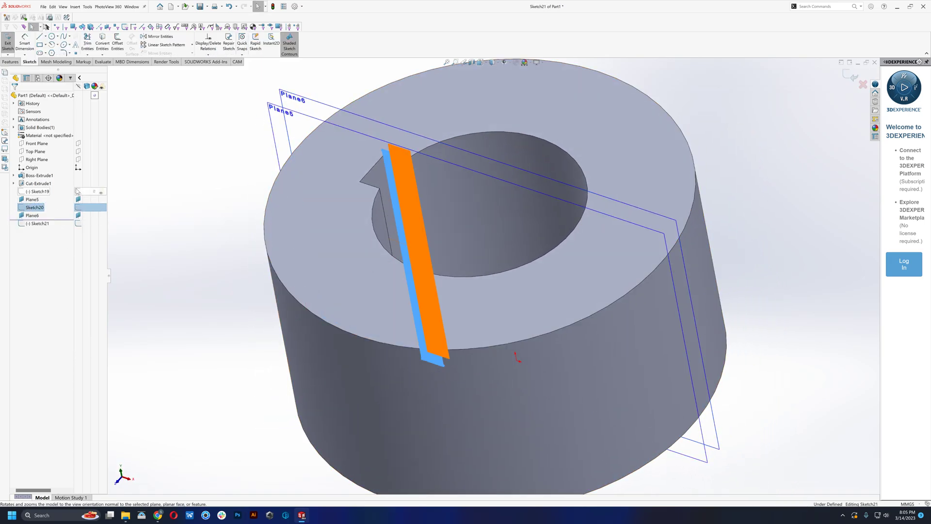
pyautogui.click(103, 42)
pyautogui.click(7, 39)
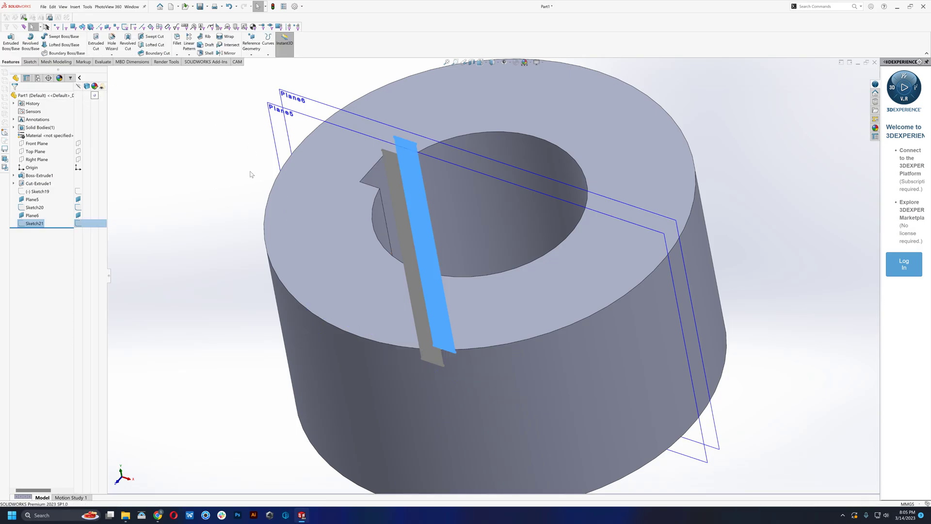
# In the CAM Job, start a new Trace operation and go to its contour geometry
pyautogui.click(71, 80)
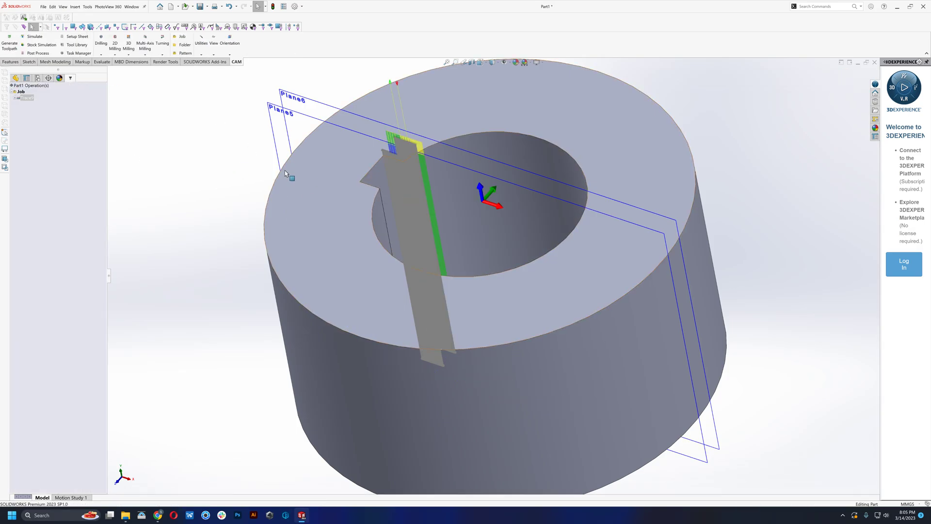
pyautogui.moveTo(284, 171); pyautogui.dragTo(475, 196, button='middle')
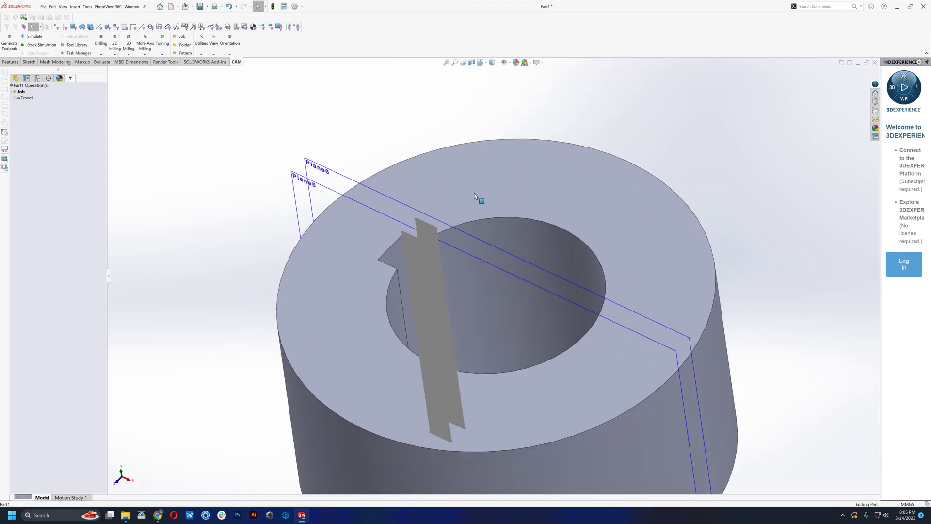
pyautogui.rightClick(35, 115)
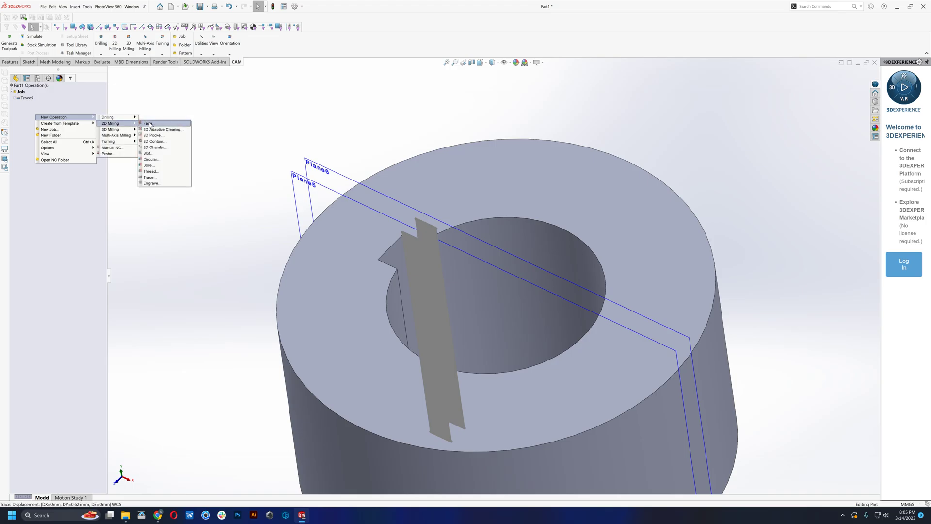
pyautogui.click(154, 178)
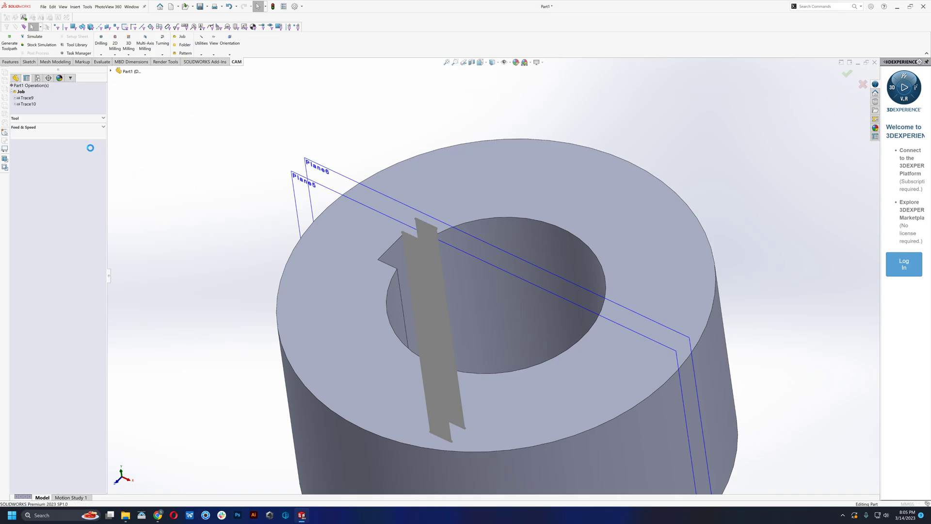
pyautogui.click(35, 107)
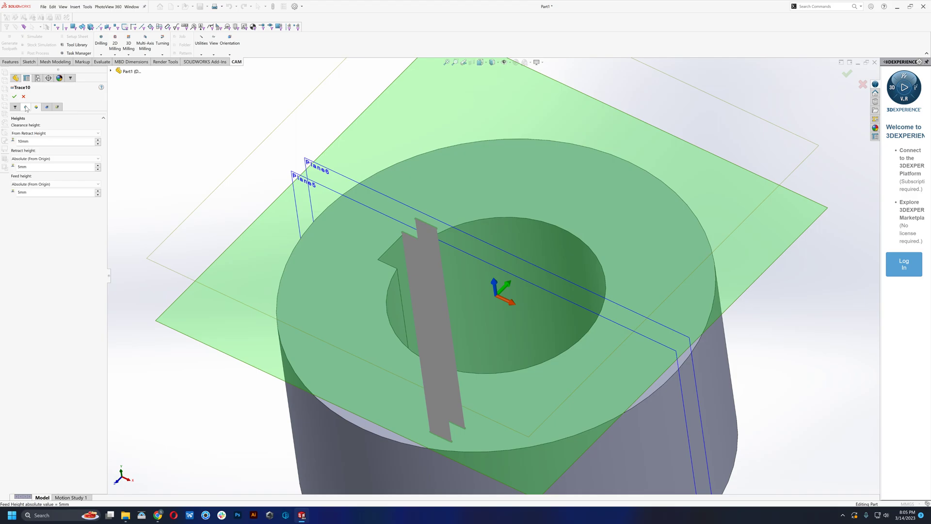
pyautogui.scroll(-5, 488, 251)
pyautogui.moveTo(435, 281); pyautogui.dragTo(279, 162, button='middle')
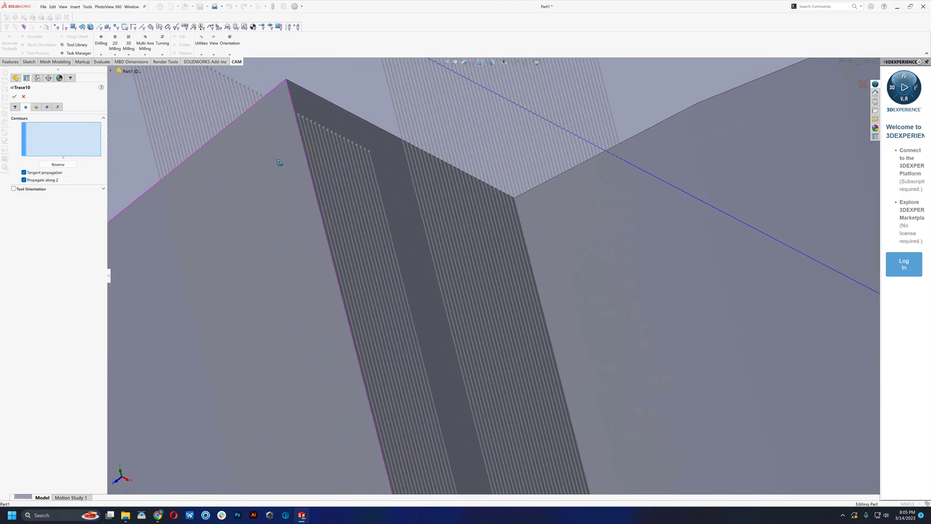
# Pick Sketch20 as the Trace10 contour, review Linking, and generate the toolpath
pyautogui.click(371, 164)
pyautogui.moveTo(371, 164)
pyautogui.mouseDown(button='middle')
pyautogui.moveTo(454, 264)
pyautogui.moveTo(611, 395)
pyautogui.moveTo(623, 382)
pyautogui.mouseUp(button='middle')
pyautogui.click(111, 70)
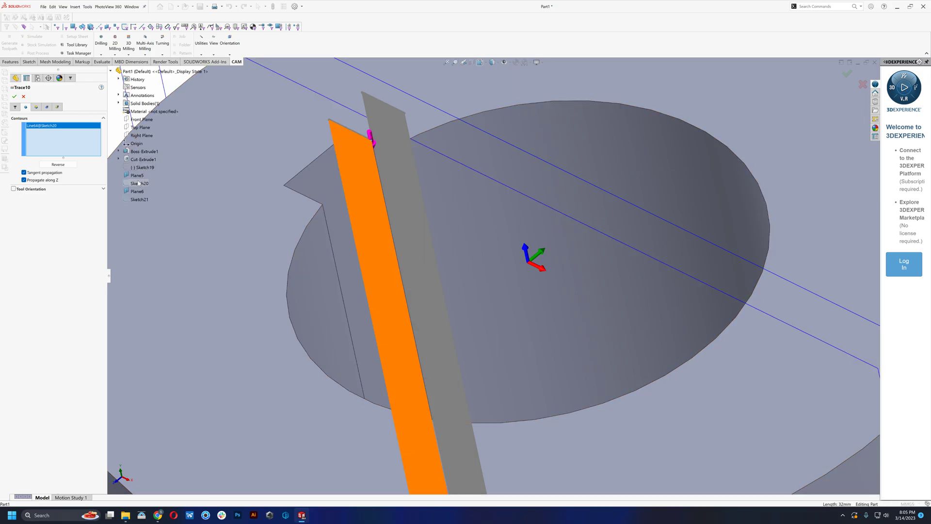
pyautogui.click(139, 183)
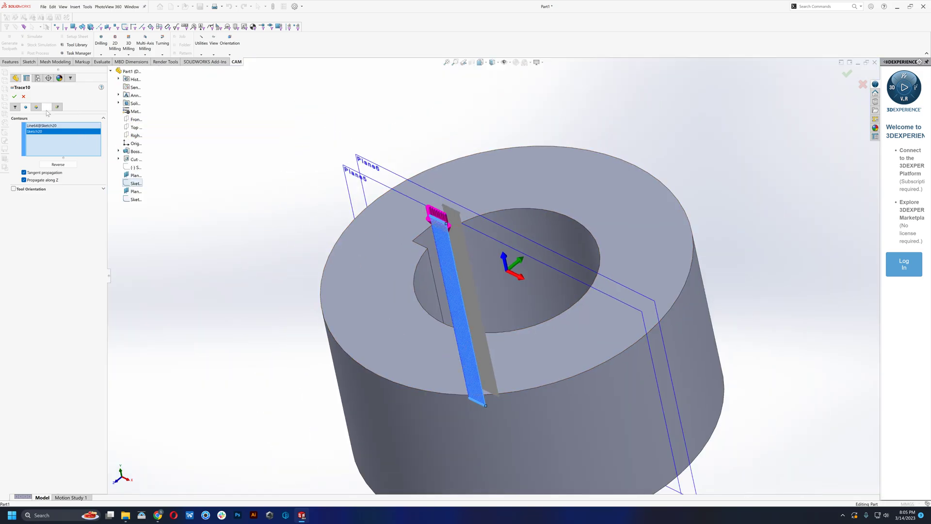
pyautogui.click(57, 107)
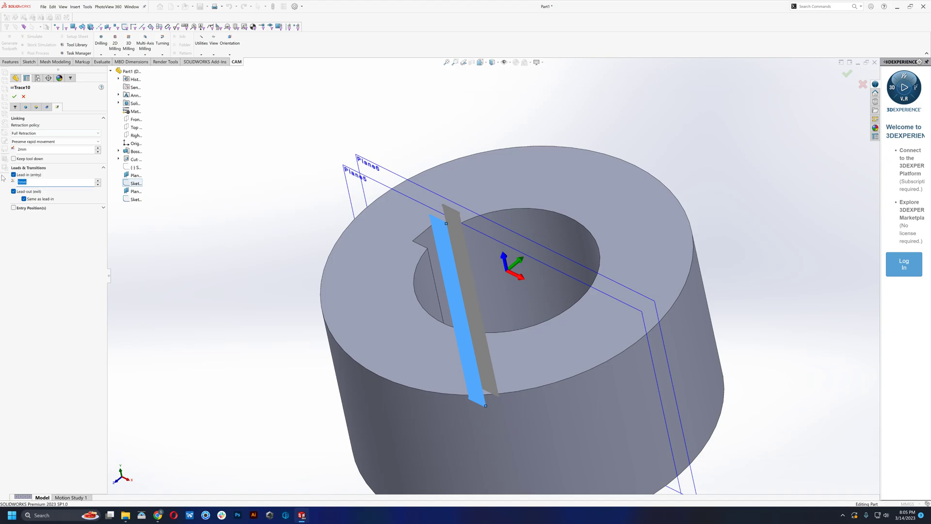
pyautogui.click(14, 97)
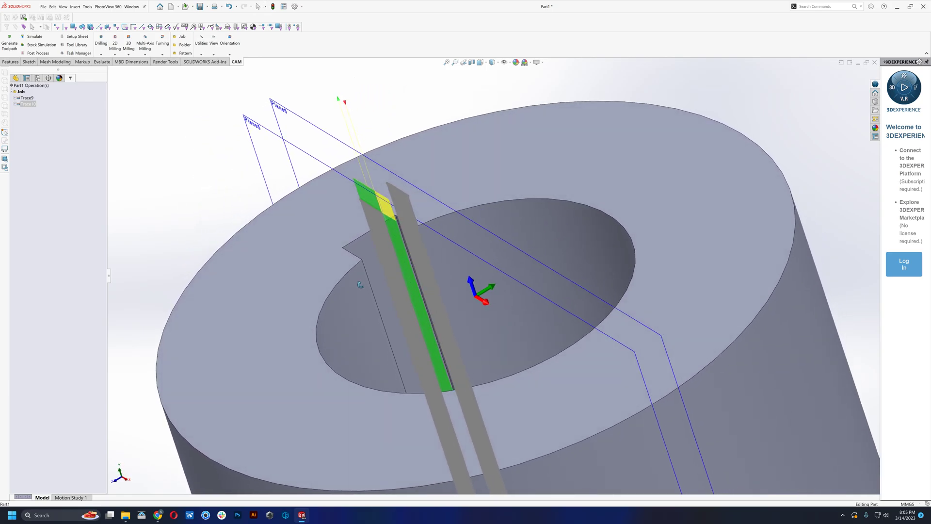
# Add a Trace11 operation with Sketch21 as its contour, review Linking, and generate it
pyautogui.moveTo(39, 127)
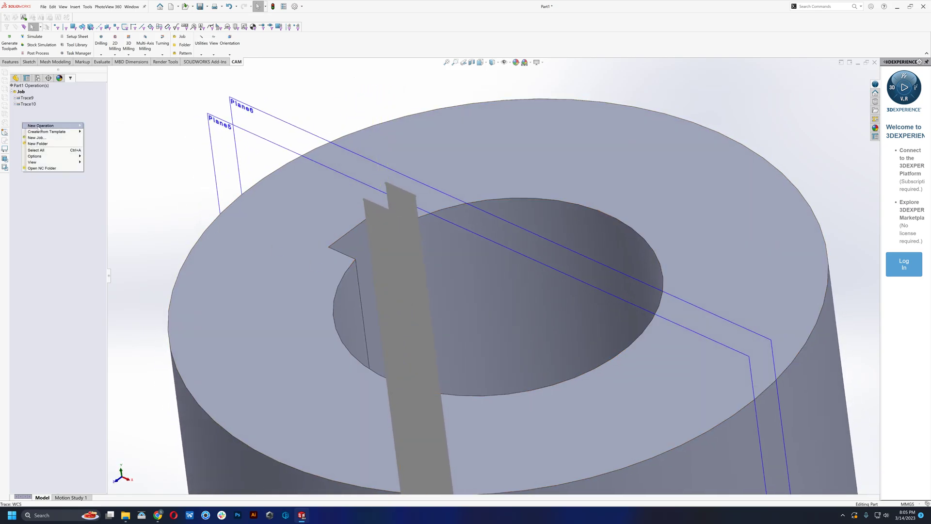
pyautogui.moveTo(105, 135)
pyautogui.click(139, 186)
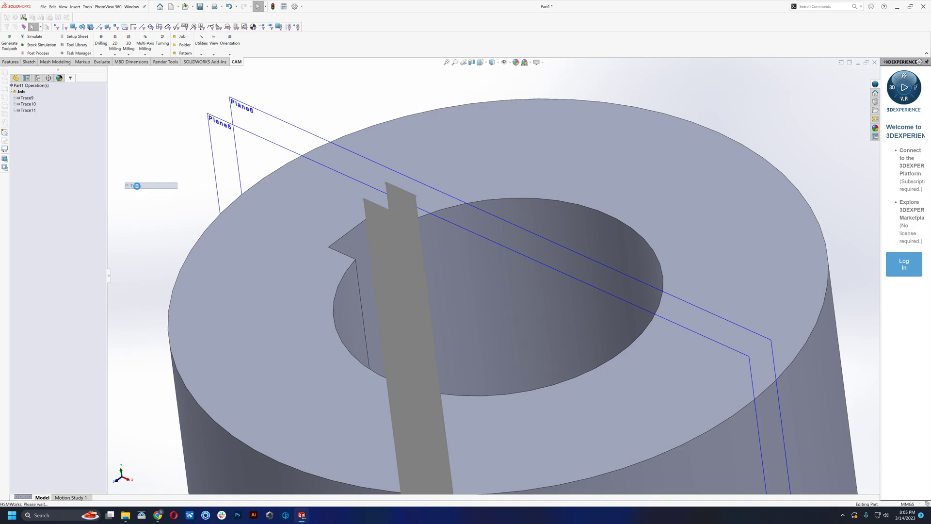
pyautogui.click(35, 107)
pyautogui.scroll(-5, 451, 225)
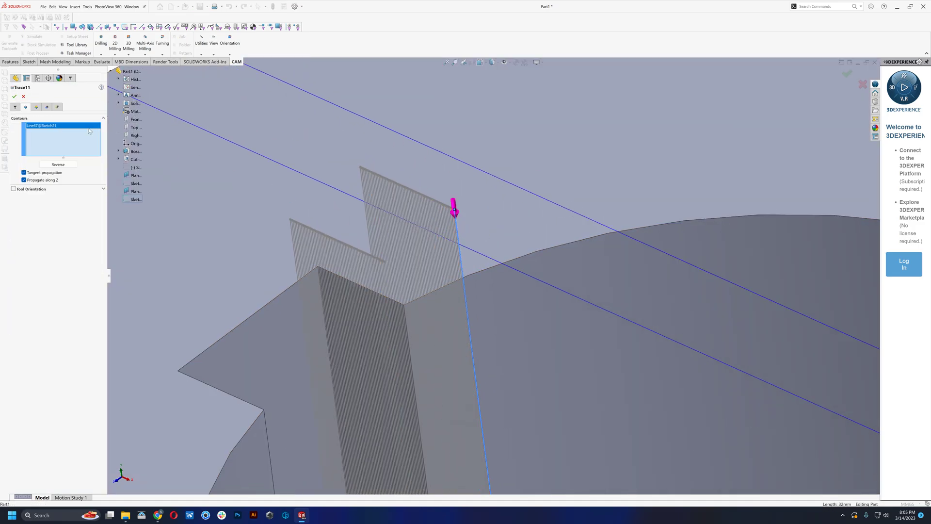
pyautogui.click(139, 199)
pyautogui.scroll(5, 613, 368)
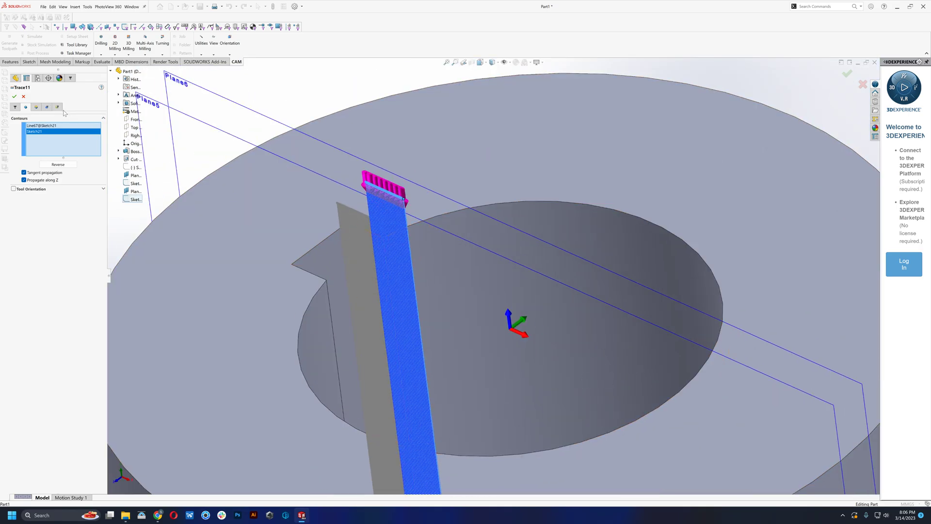
pyautogui.click(57, 107)
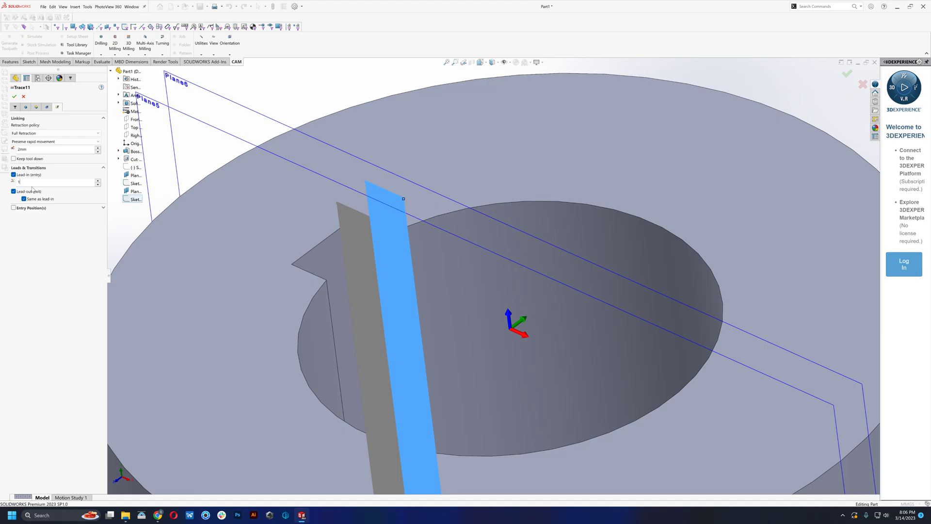
pyautogui.click(14, 97)
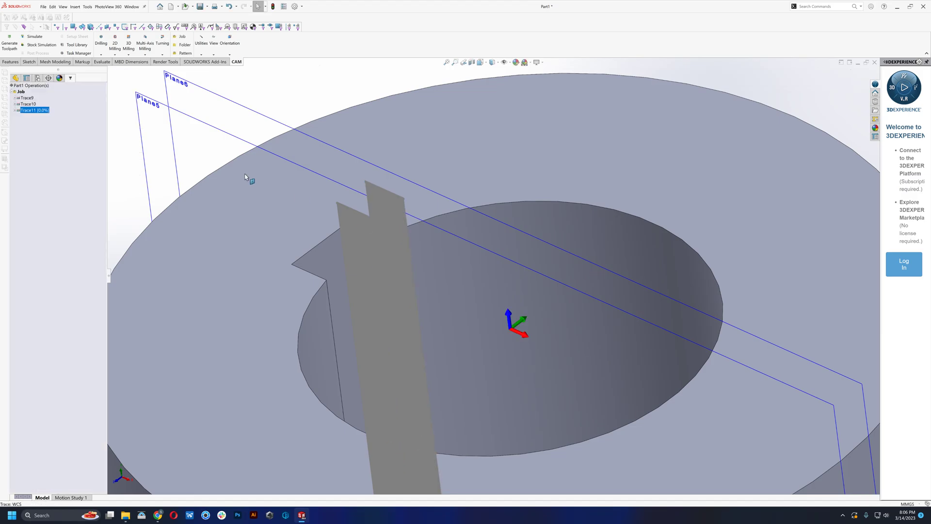
pyautogui.scroll(3, 512, 358)
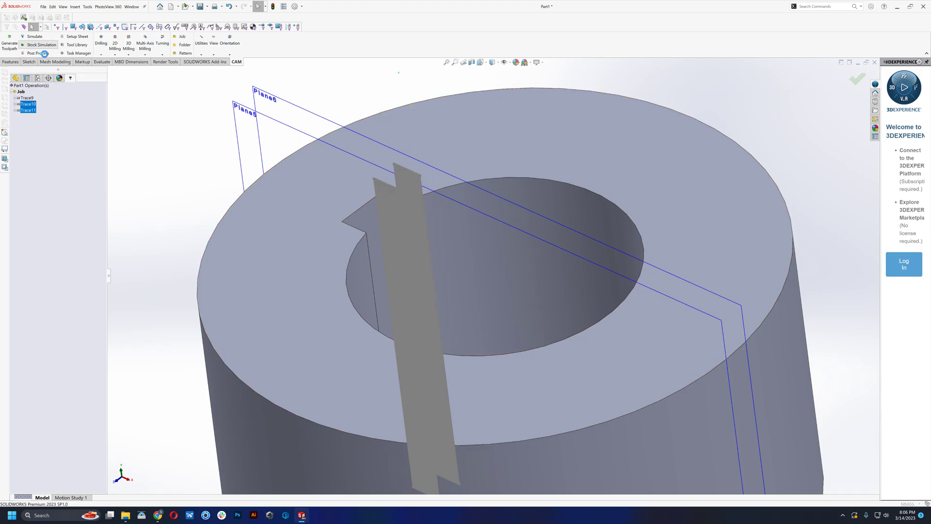
pyautogui.click(36, 45)
pyautogui.scroll(-5, 498, 212)
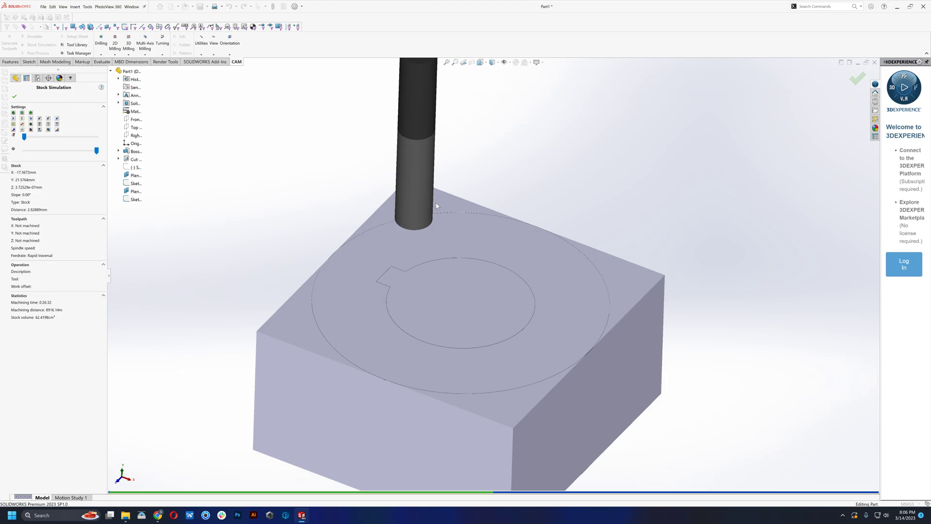
pyautogui.moveTo(24, 137)
pyautogui.mouseDown()
pyautogui.moveTo(42, 140)
pyautogui.moveTo(24, 137)
pyautogui.mouseUp()
pyautogui.click(13, 118)
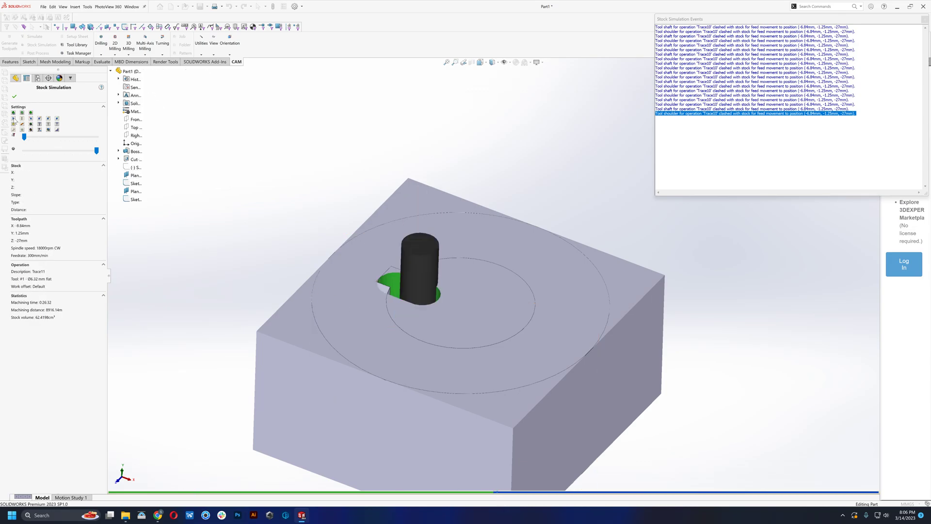
pyautogui.moveTo(23, 137); pyautogui.dragTo(35, 140)
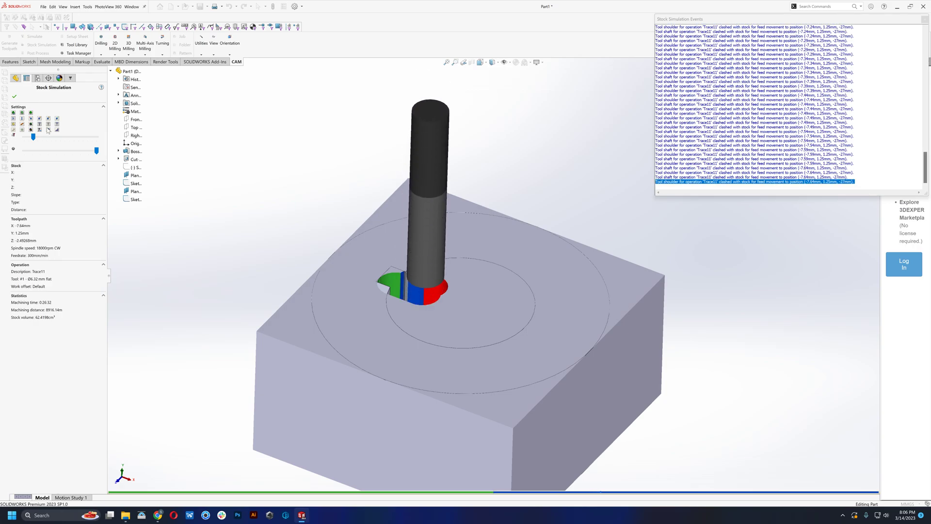
pyautogui.scroll(-3, 460, 277)
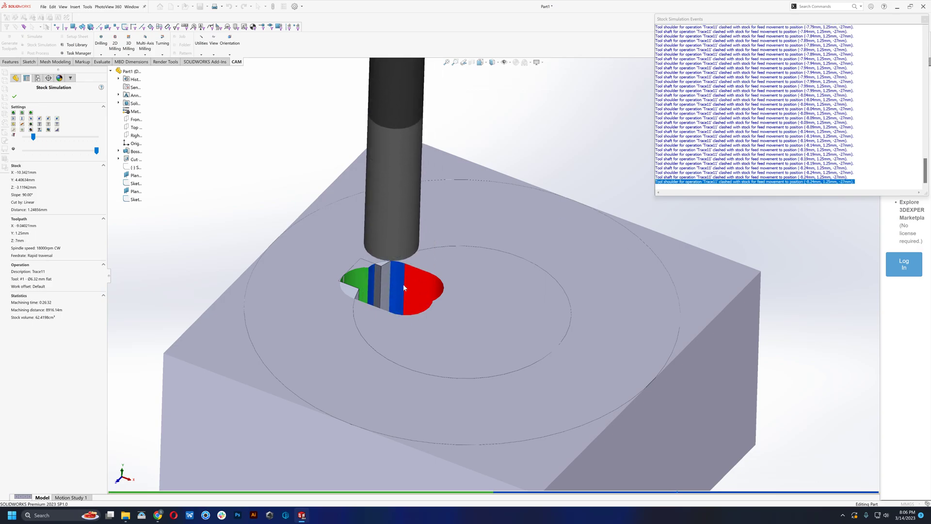
pyautogui.scroll(3, 473, 326)
pyautogui.moveTo(473, 326); pyautogui.dragTo(577, 307, button='middle')
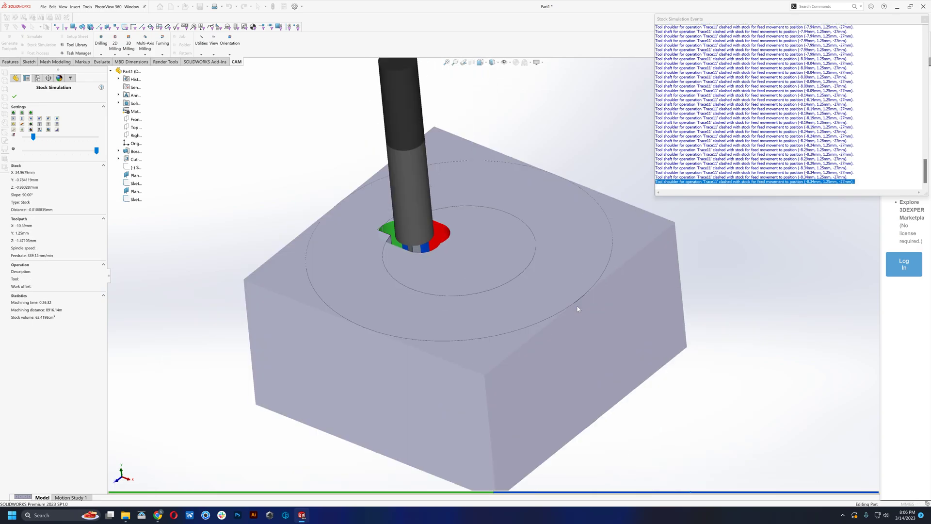
pyautogui.click(15, 97)
pyautogui.scroll(1, 494, 276)
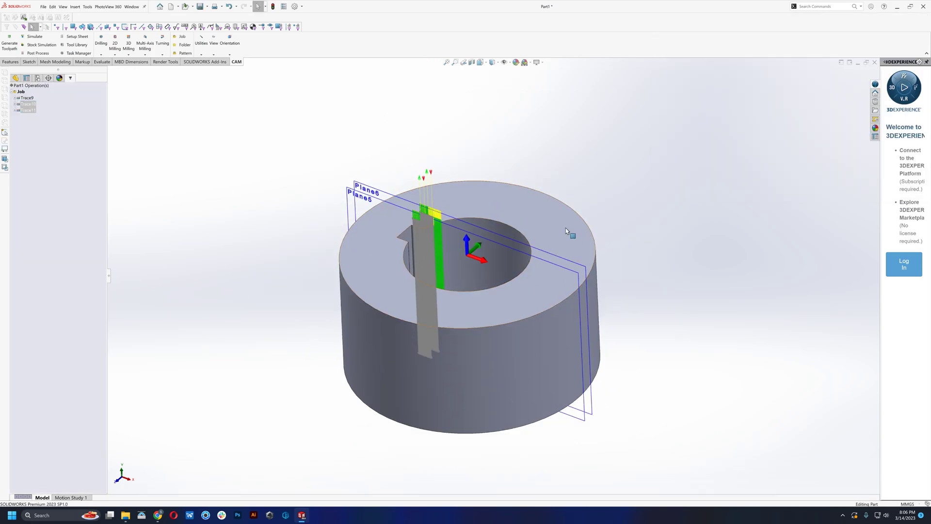